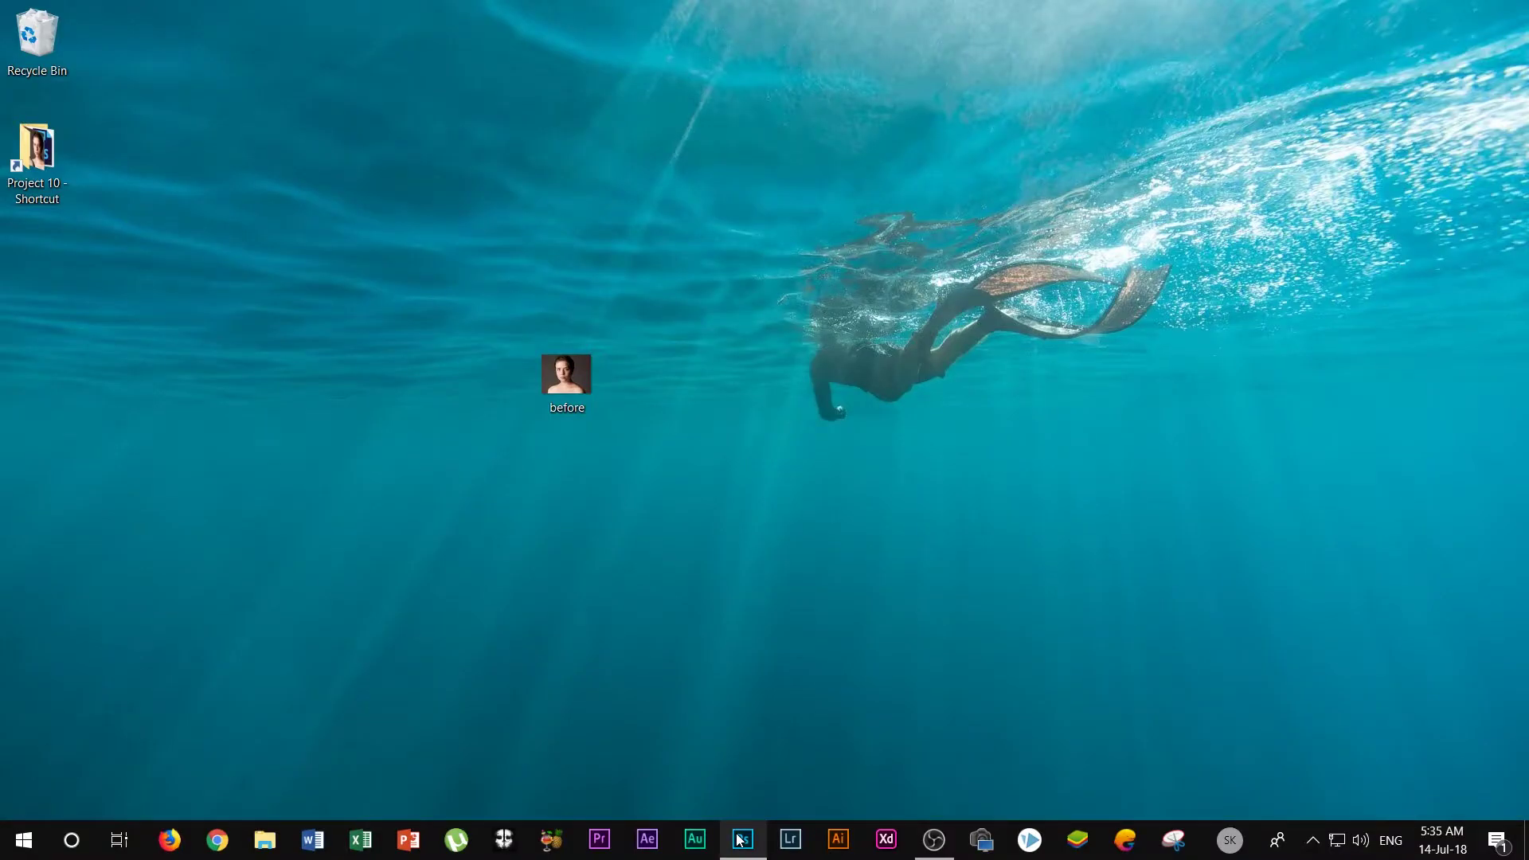
- Bring the Photoshop window to the front, showing an empty workspace
{"action": "left_click", "coordinate": [739, 838]}
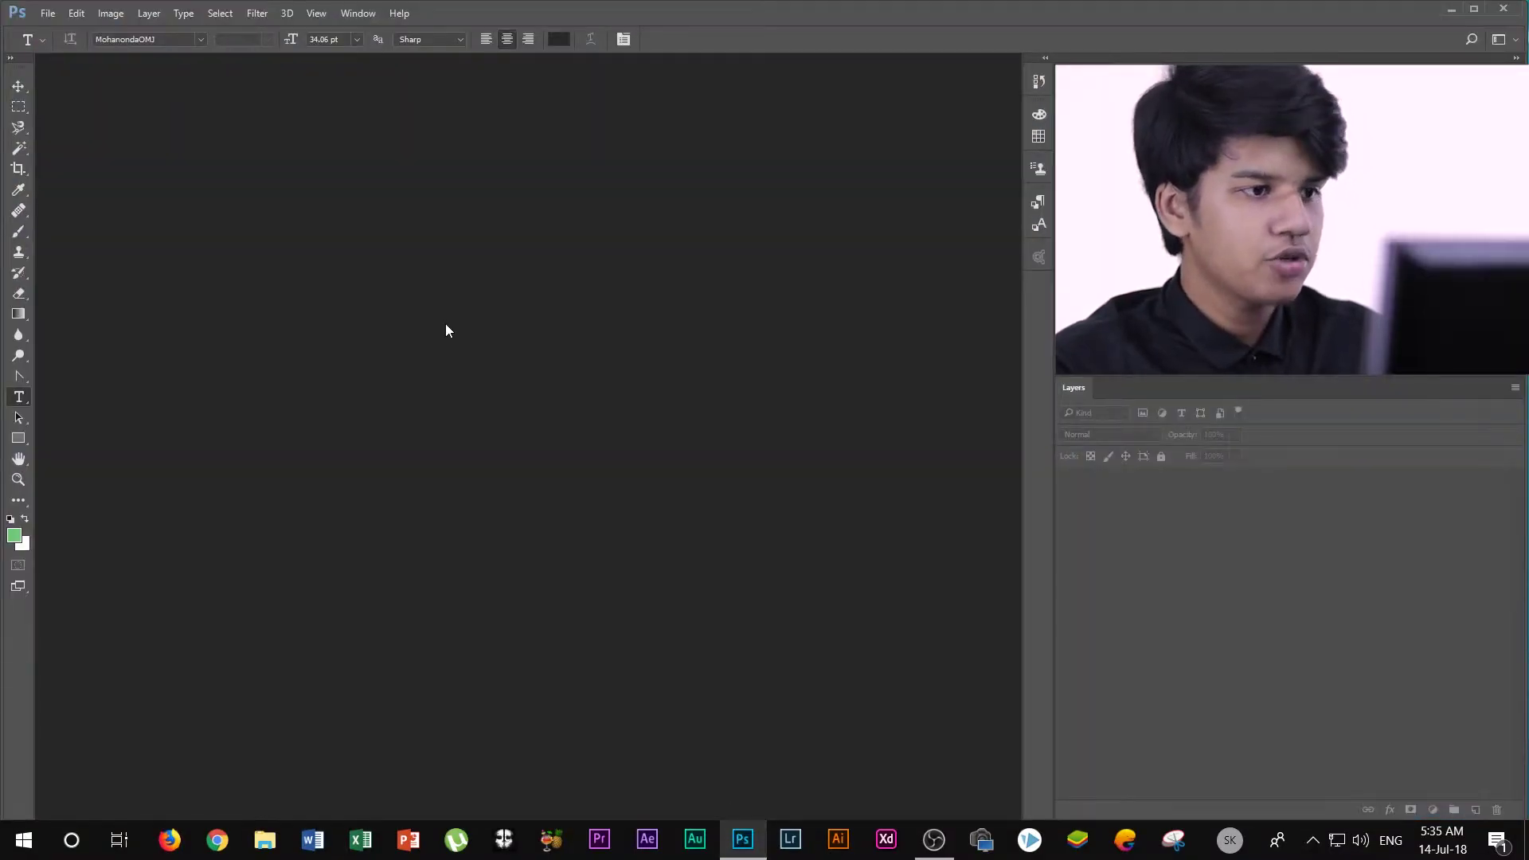
- Open before.jpg and duplicate its Background layer as Layer 1
{"action": "key", "text": "ctrl+o"}
{"action": "double_click", "coordinate": [268, 197]}
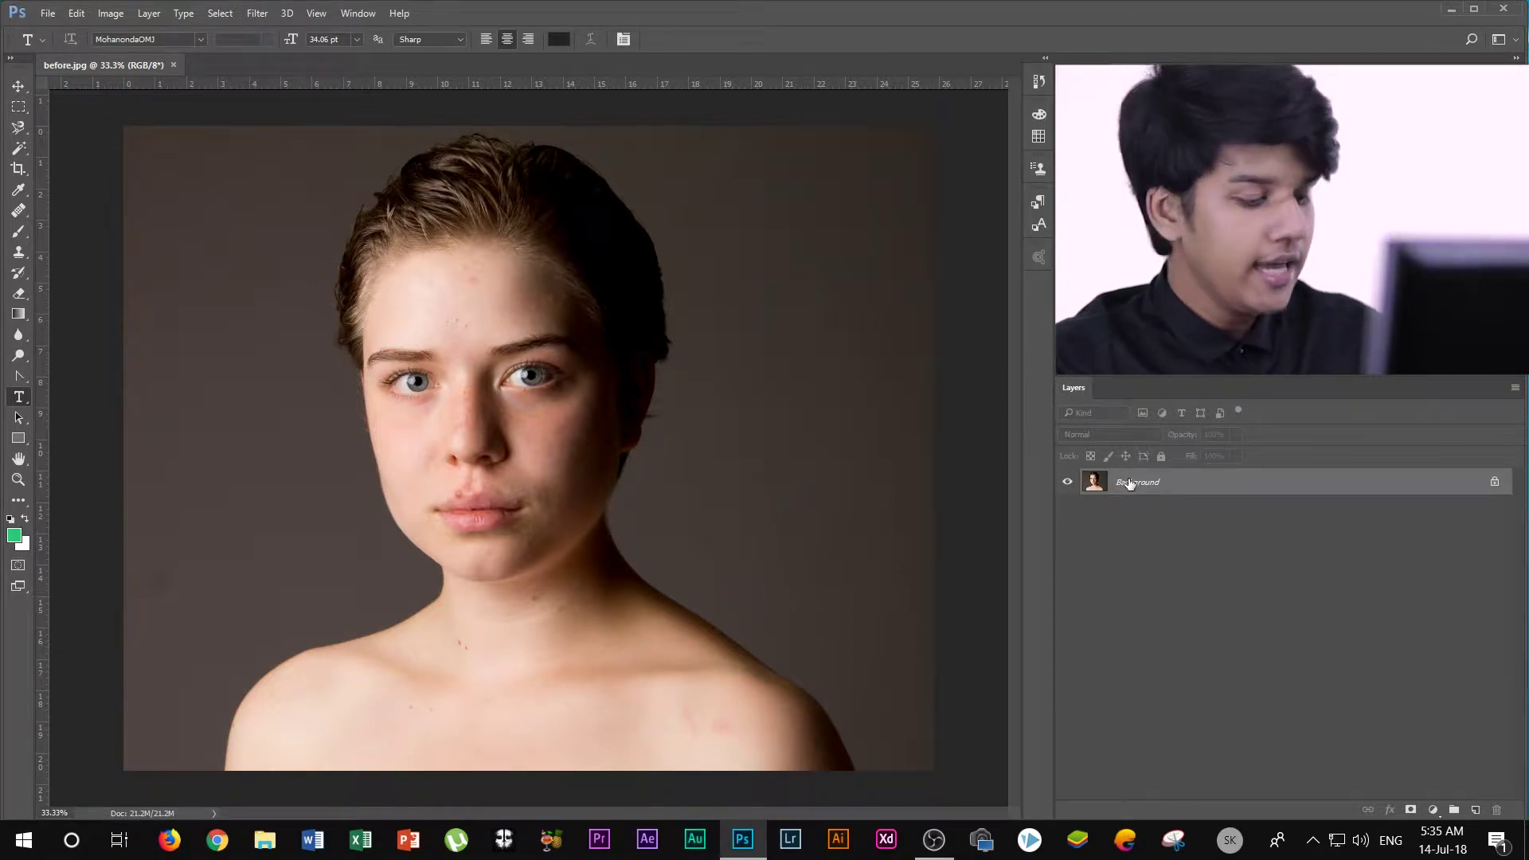
{"action": "left_click_drag", "start_coordinate": [1129, 483], "coordinate": [1128, 479]}
{"action": "key", "text": "ctrl+j"}
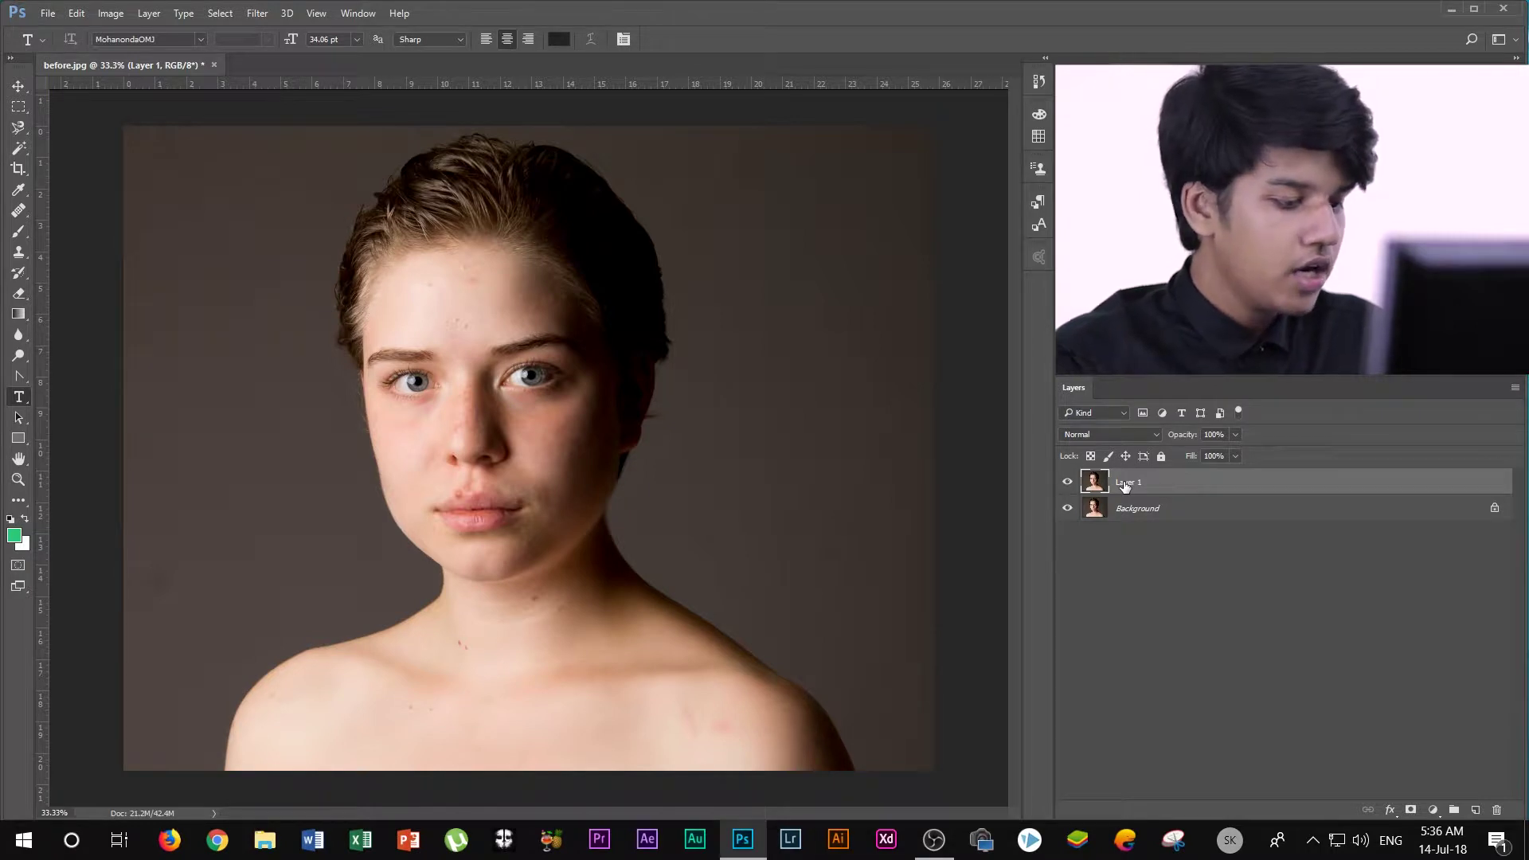
- Invert Layer 1 and switch its blend mode to Vivid Light
{"action": "key", "text": "ctrl+i"}
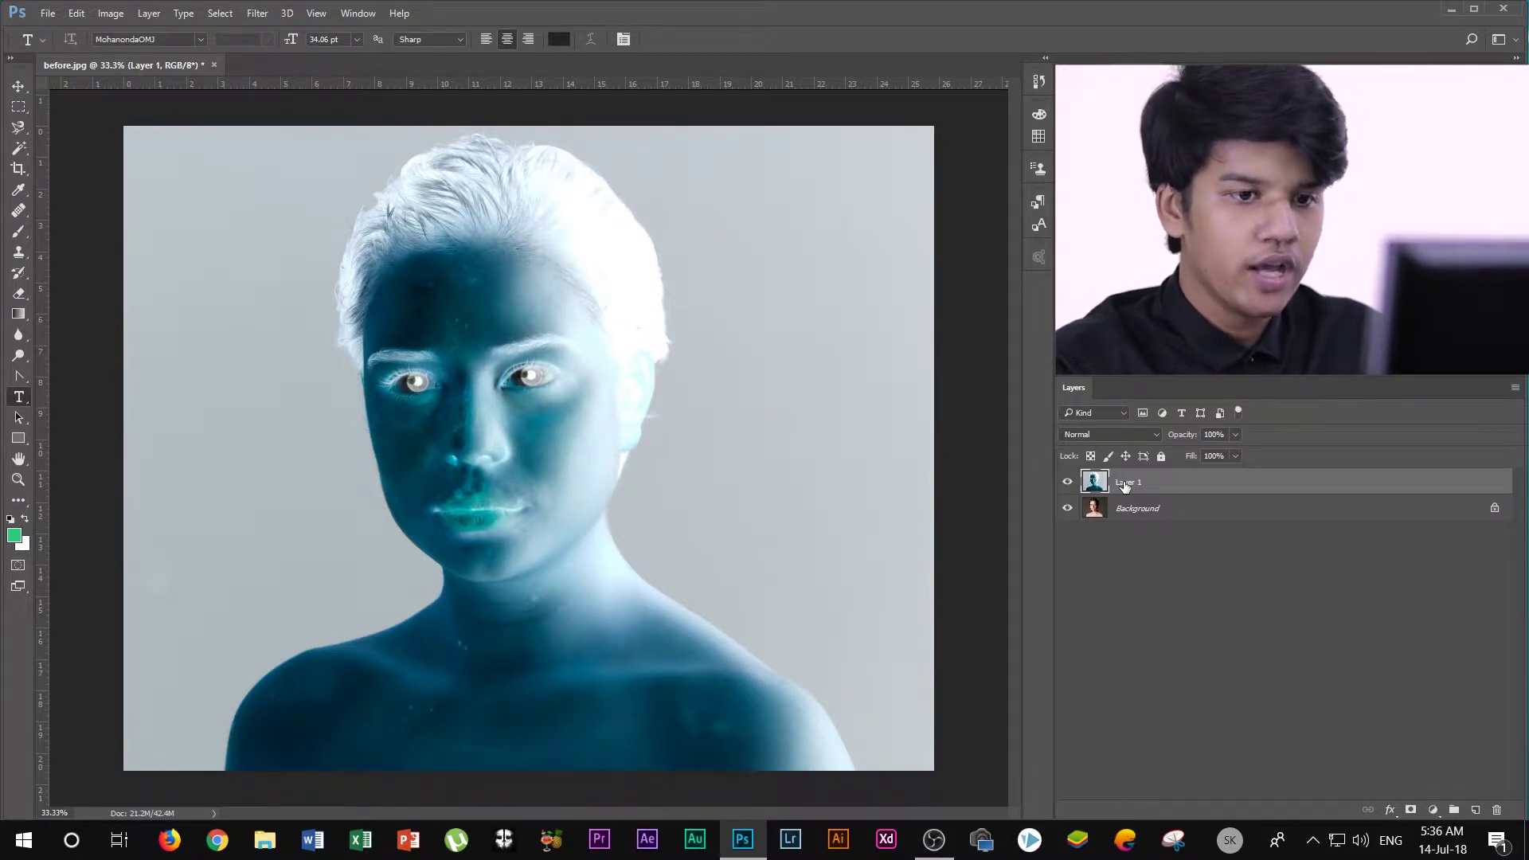
{"action": "left_click", "coordinate": [1129, 436]}
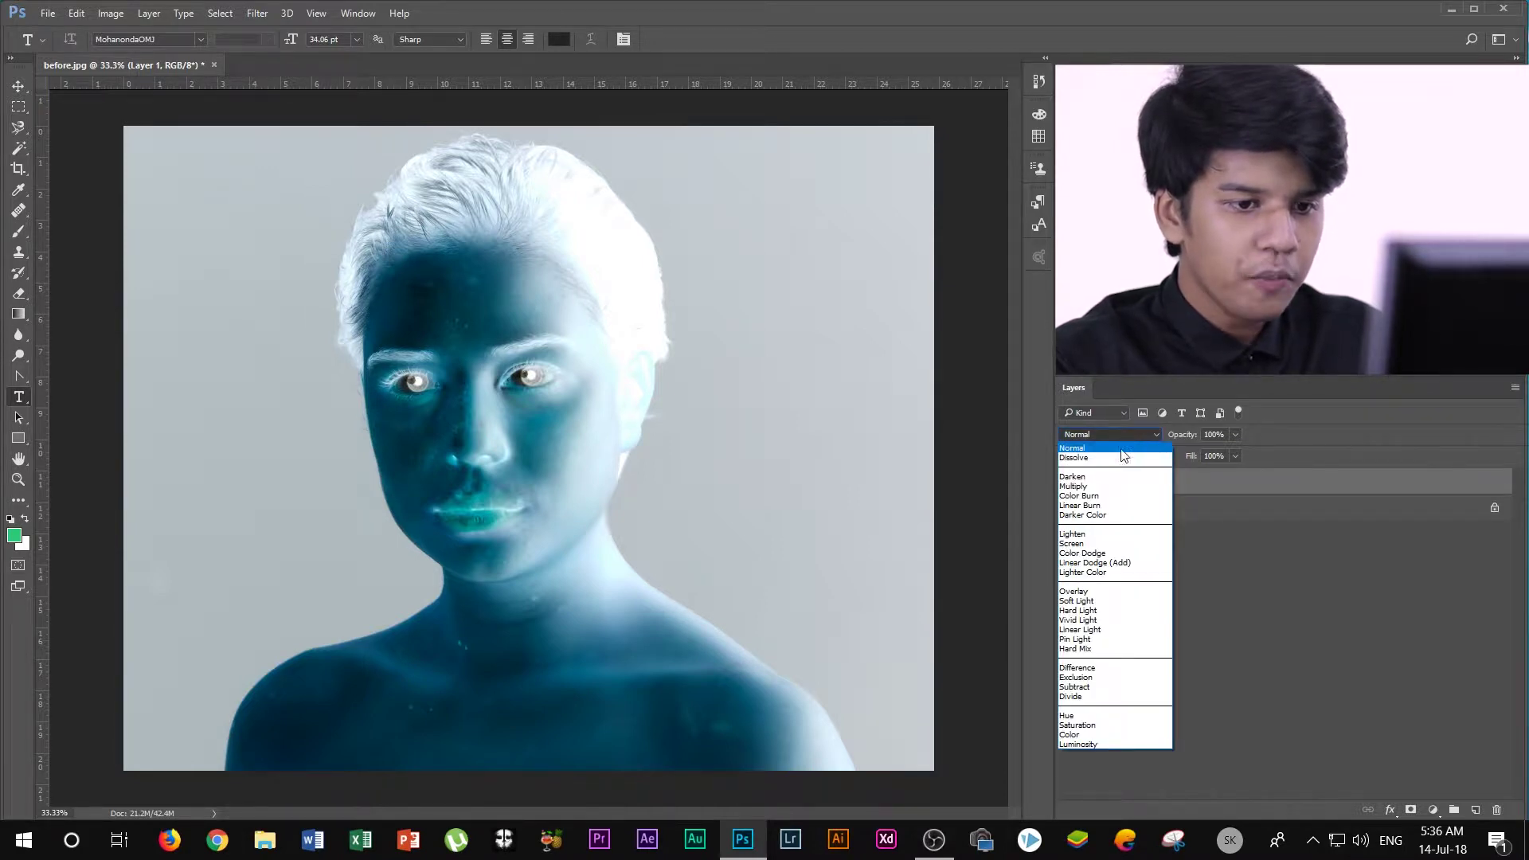
{"action": "left_click", "coordinate": [1092, 620]}
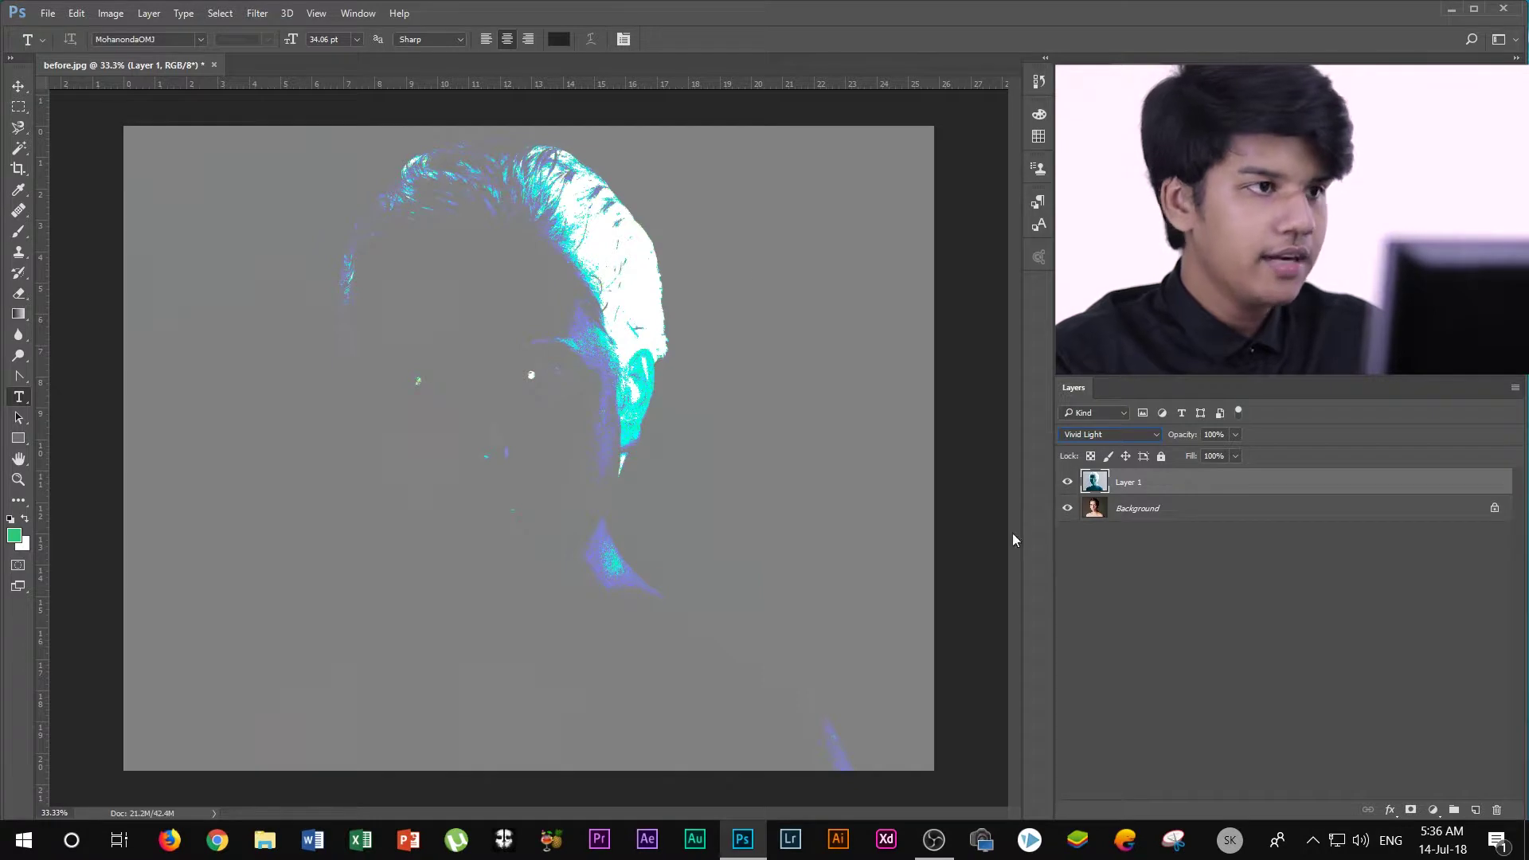
{"action": "left_click", "coordinate": [256, 15]}
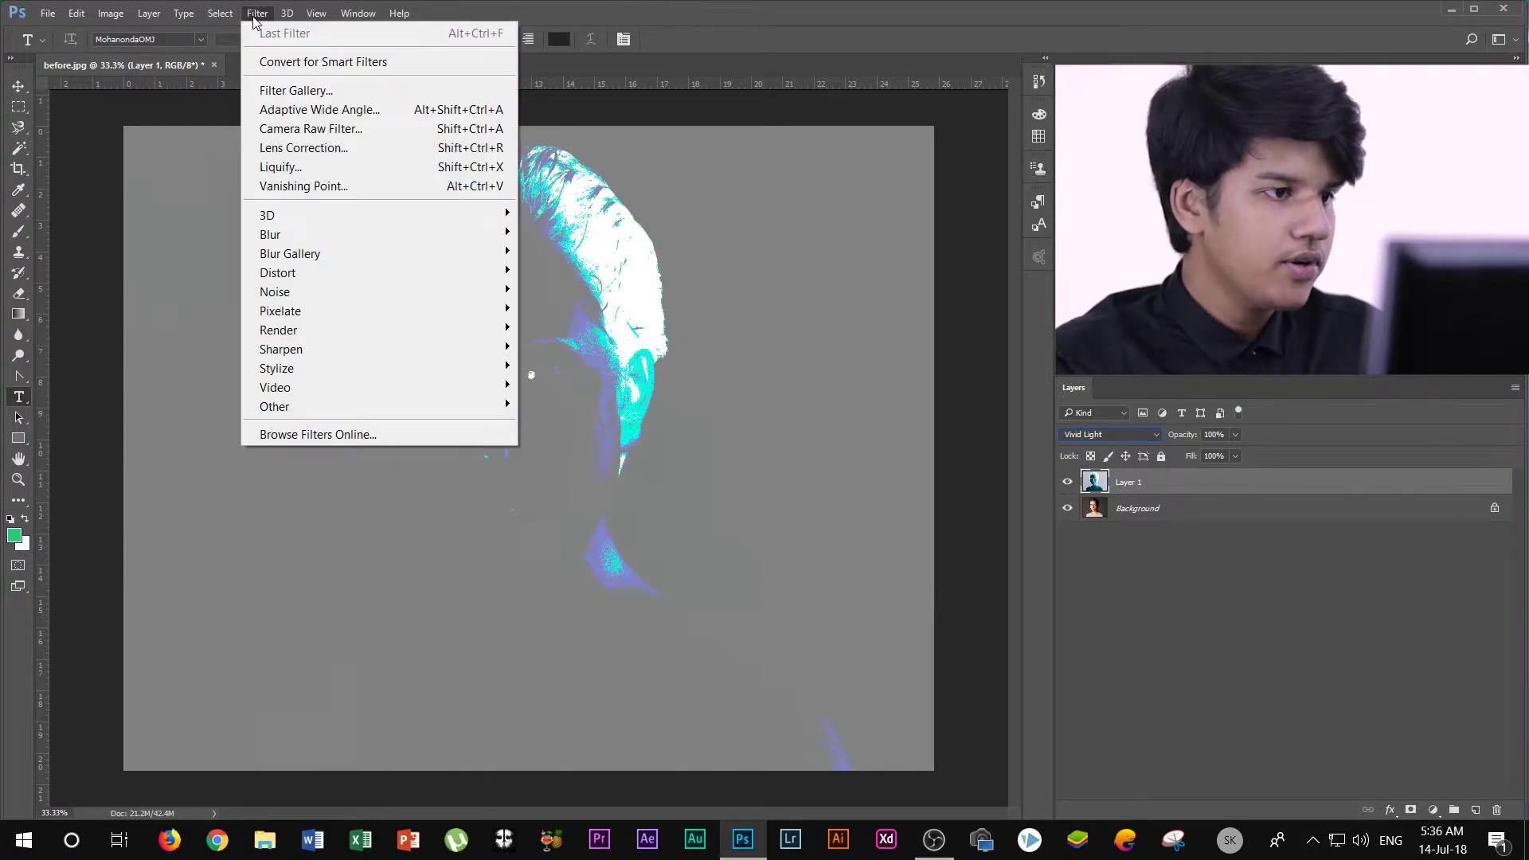
{"action": "mouse_move", "coordinate": [377, 406]}
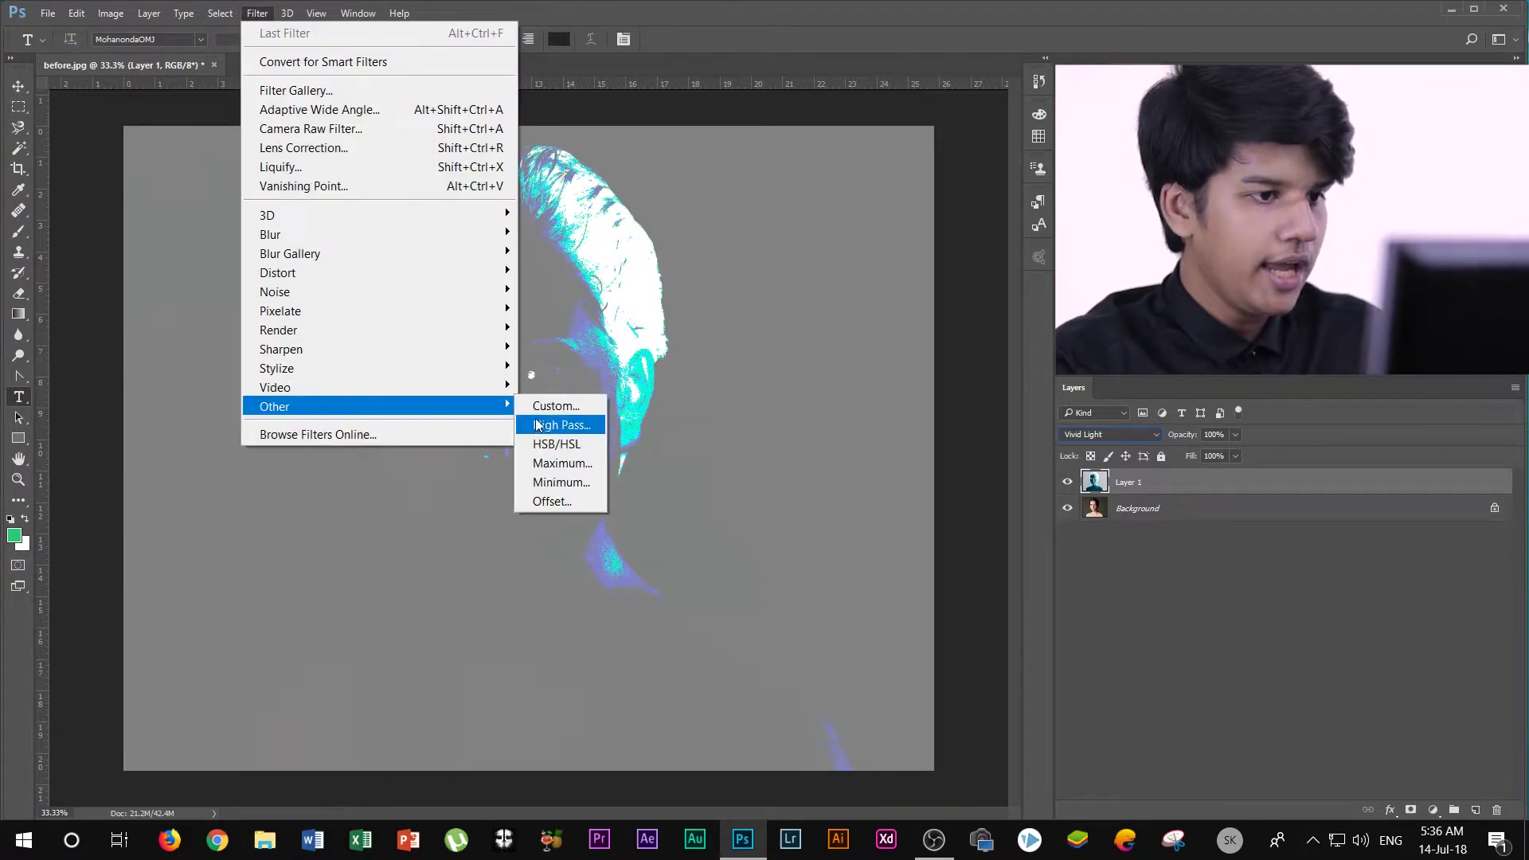
- Apply a High Pass filter with a 24-pixel radius to Layer 1
{"action": "left_click", "coordinate": [541, 428]}
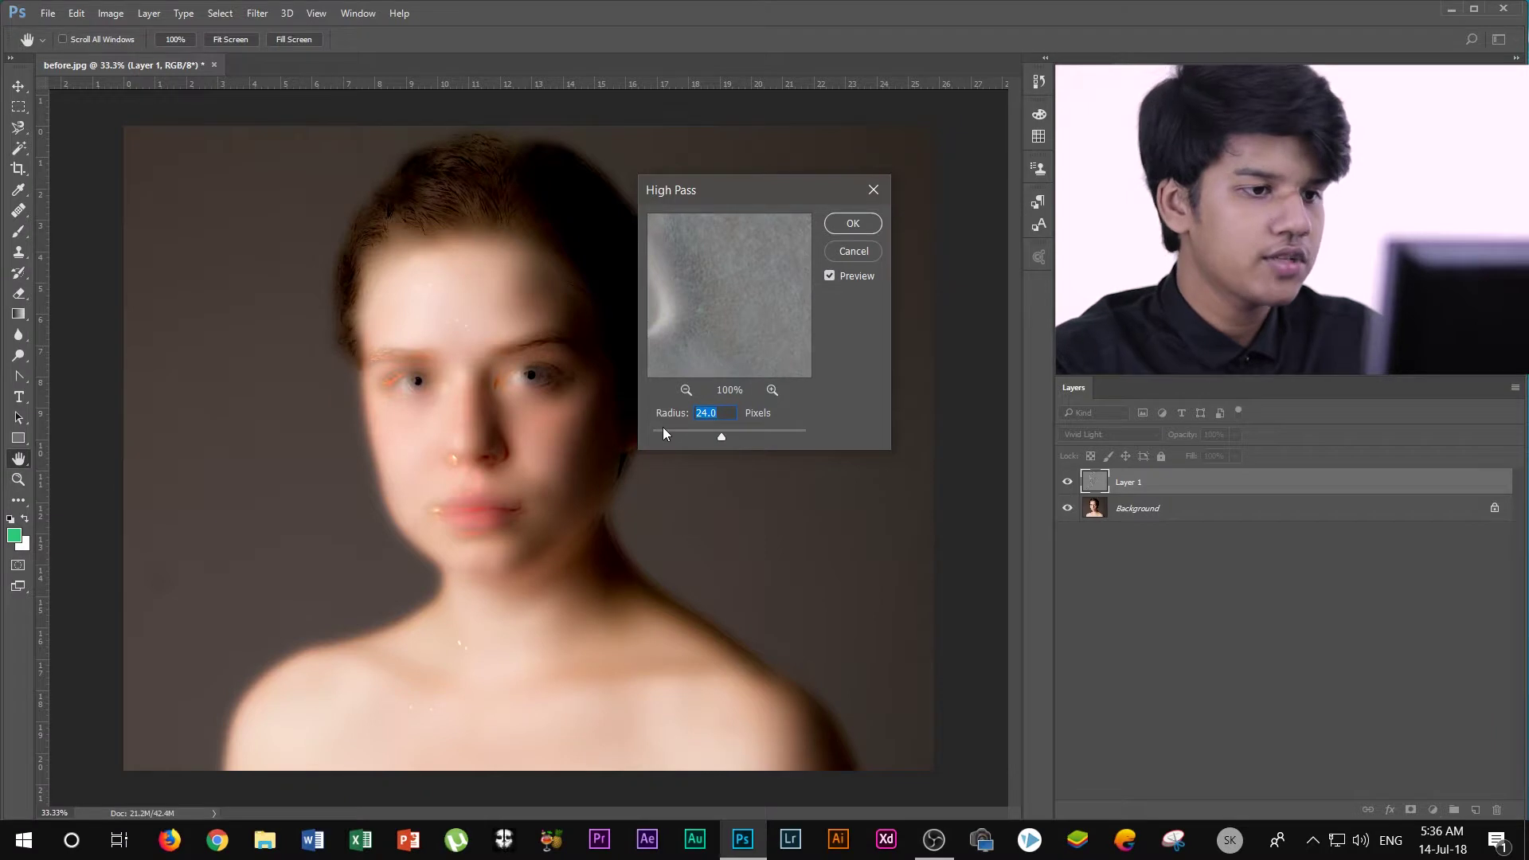
{"action": "left_click", "coordinate": [834, 226]}
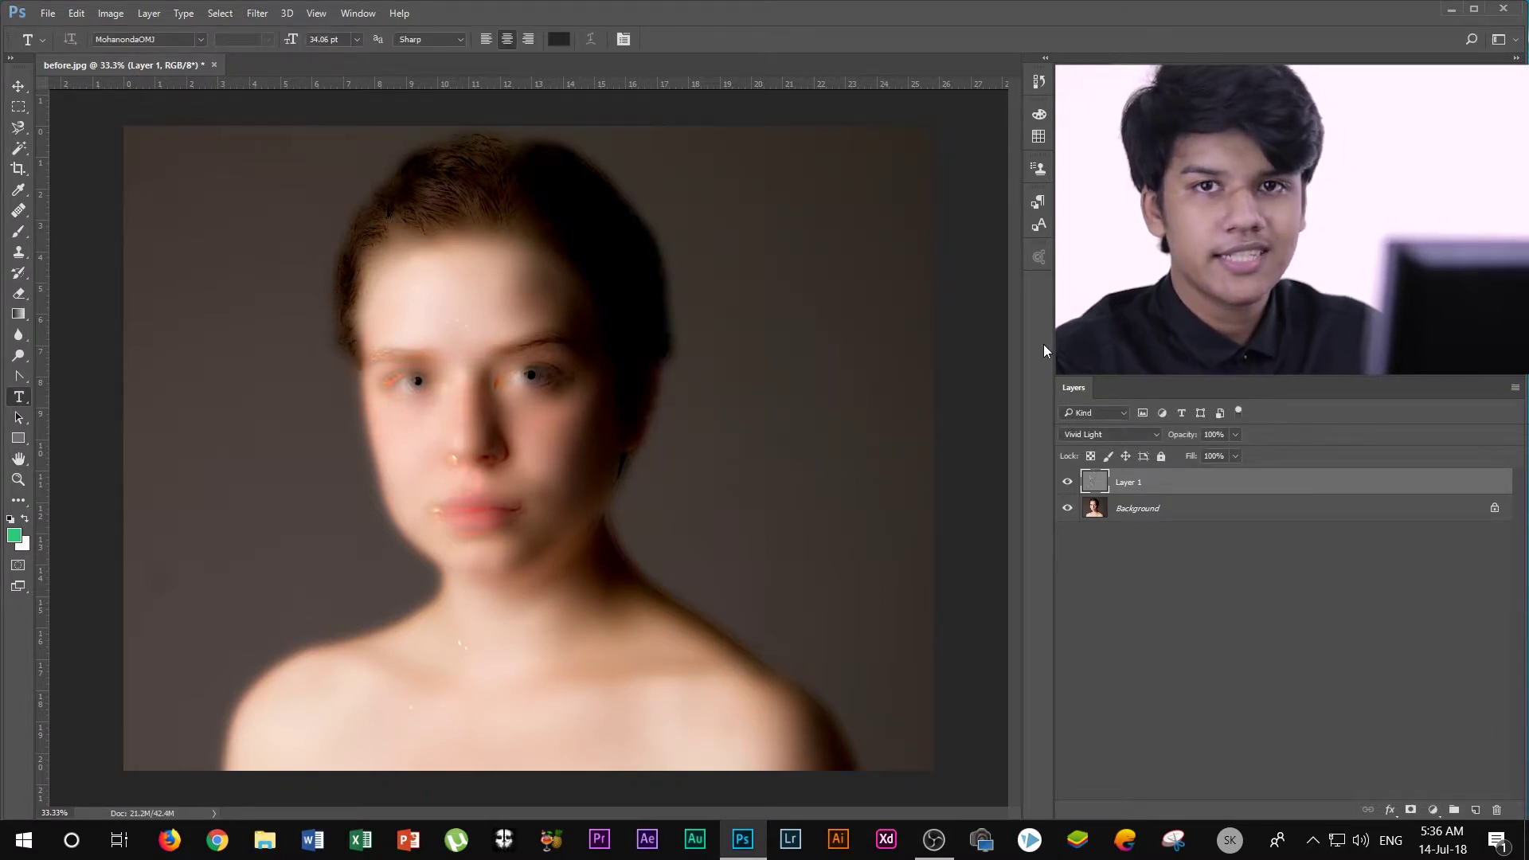
- Blur Layer 1 with a 4-pixel Gaussian Blur
{"action": "left_click", "coordinate": [257, 14]}
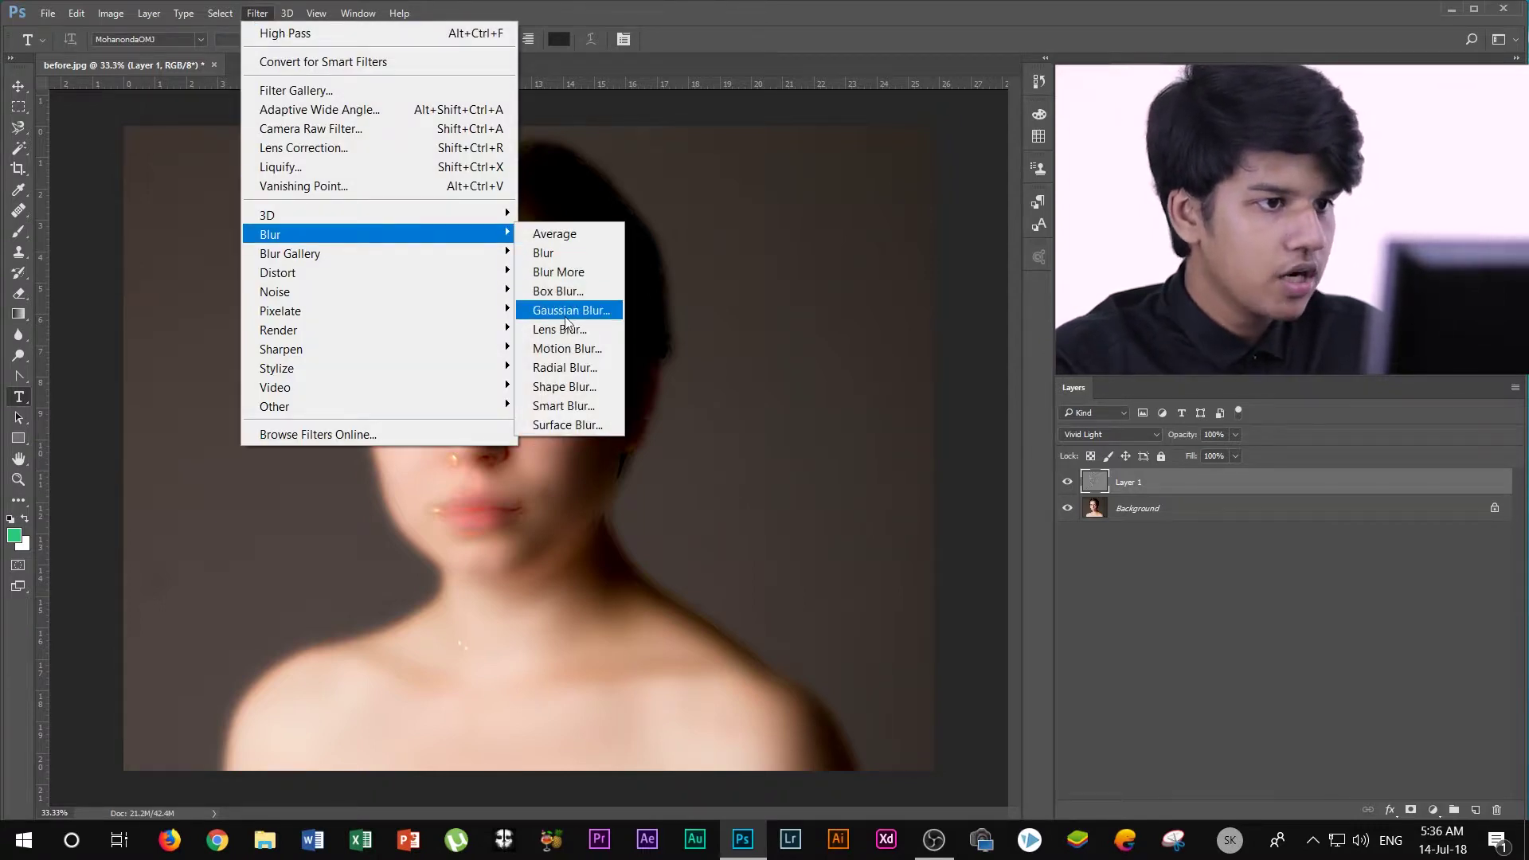
{"action": "left_click", "coordinate": [561, 310]}
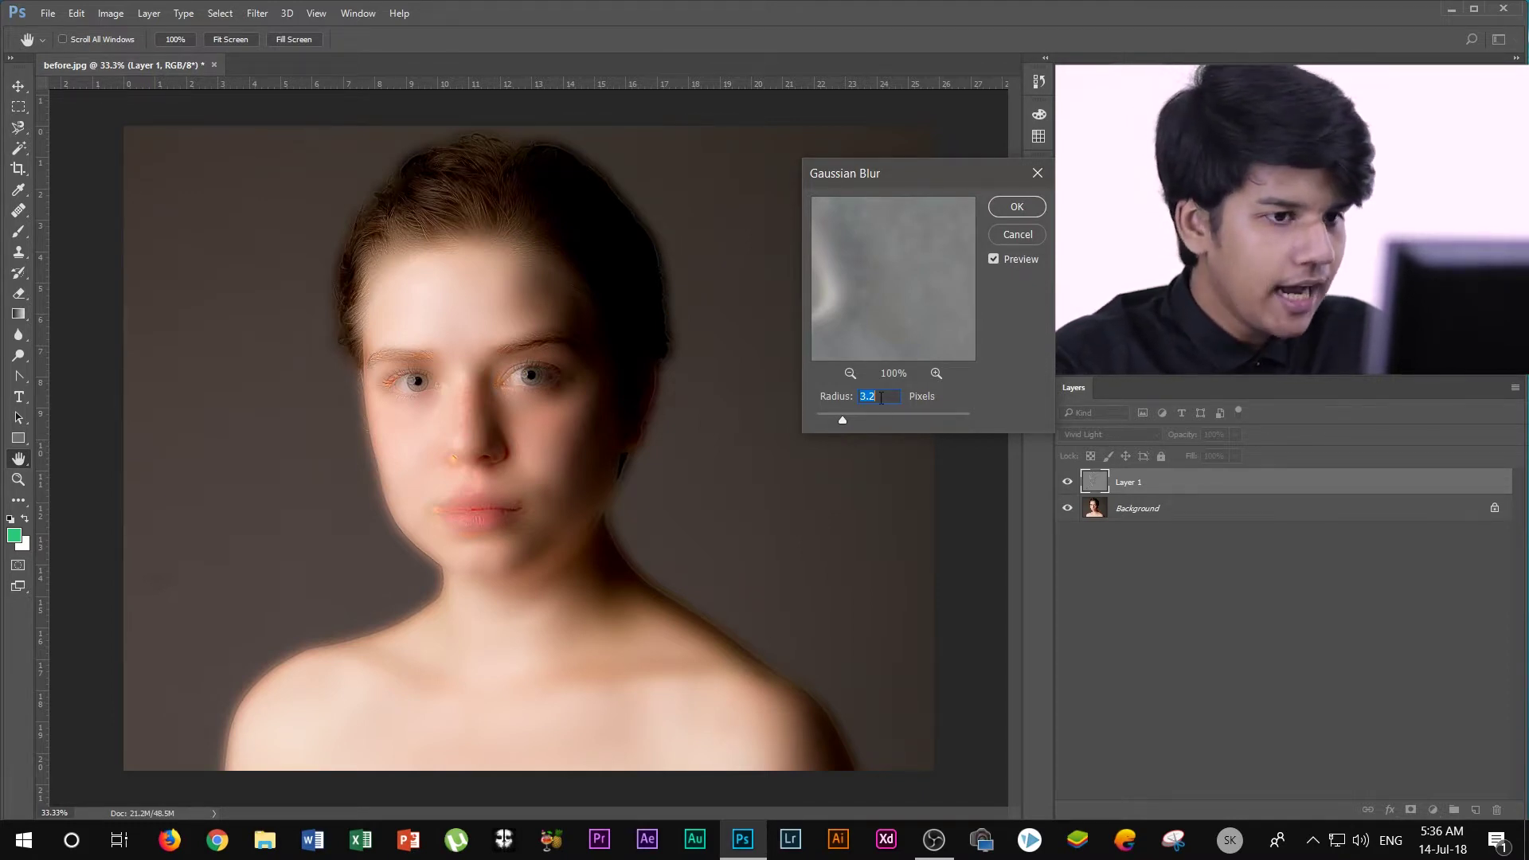
{"action": "left_click_drag", "start_coordinate": [842, 419], "coordinate": [844, 422]}
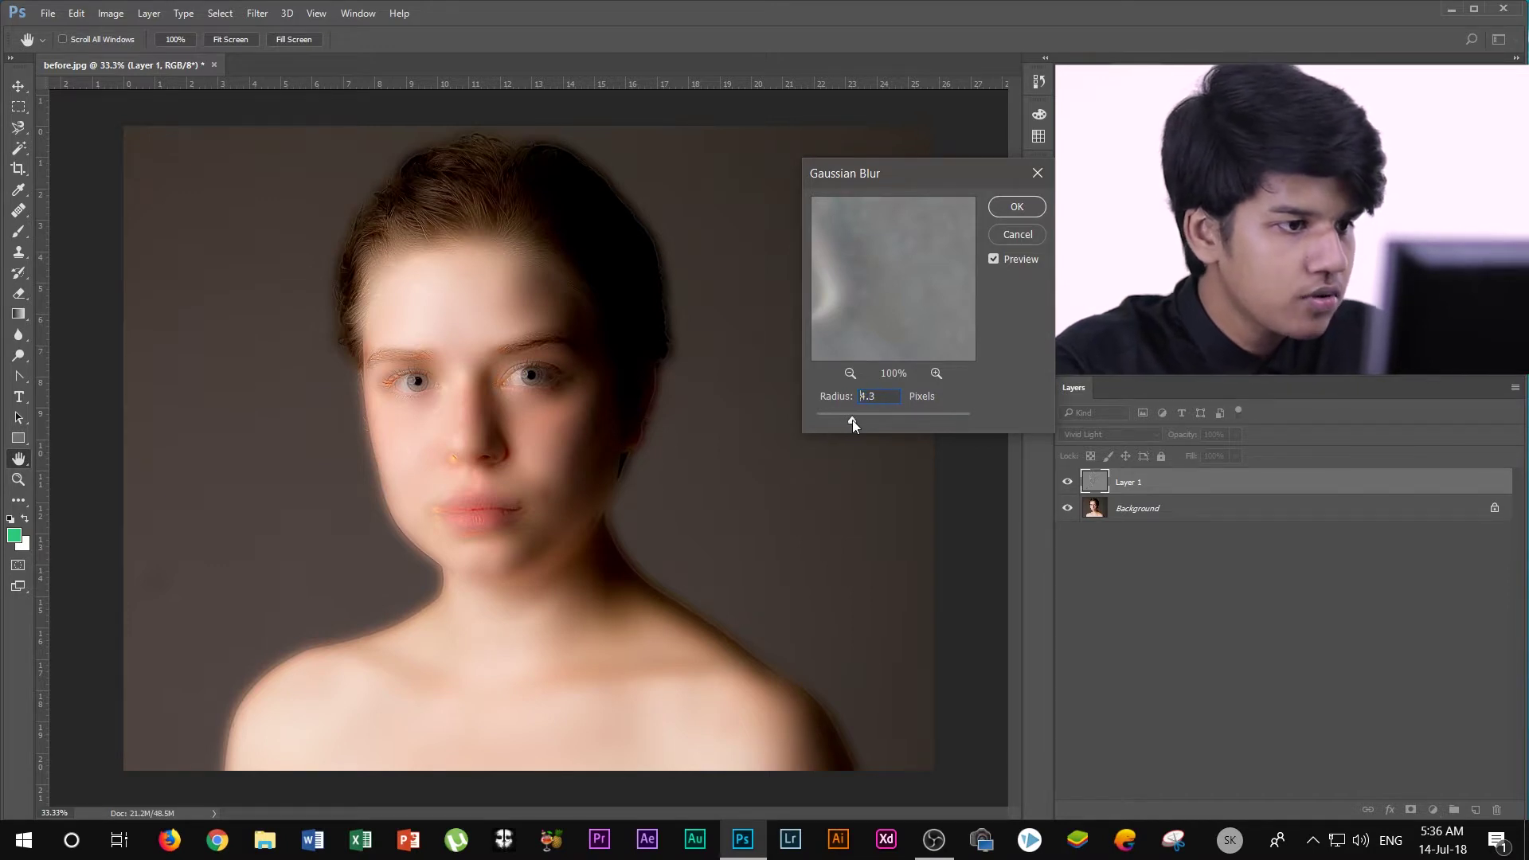
{"action": "left_click_drag", "start_coordinate": [844, 423], "coordinate": [847, 422]}
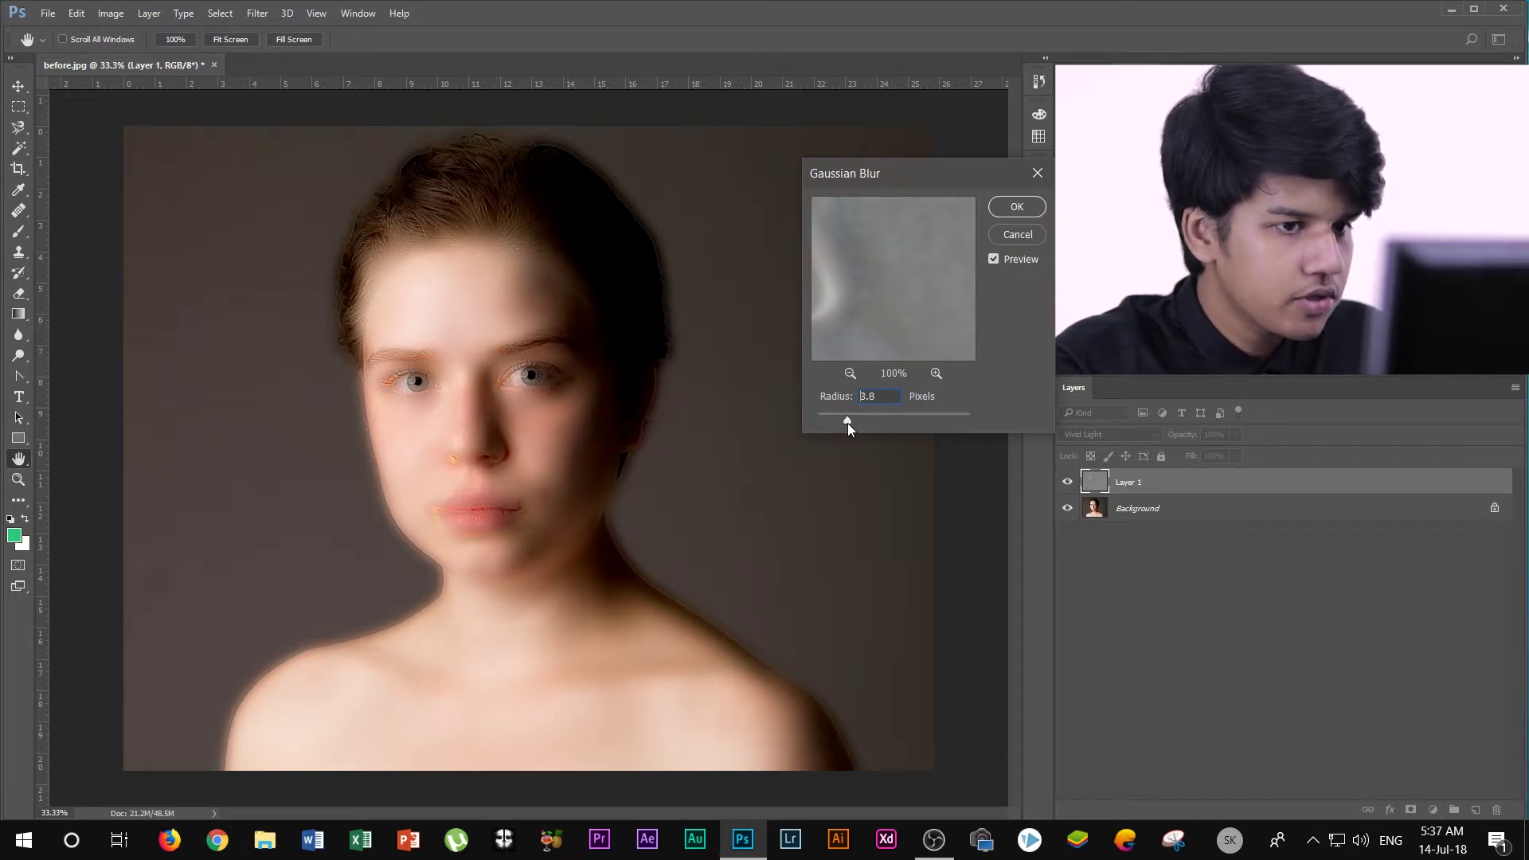
{"action": "type", "text": "4"}
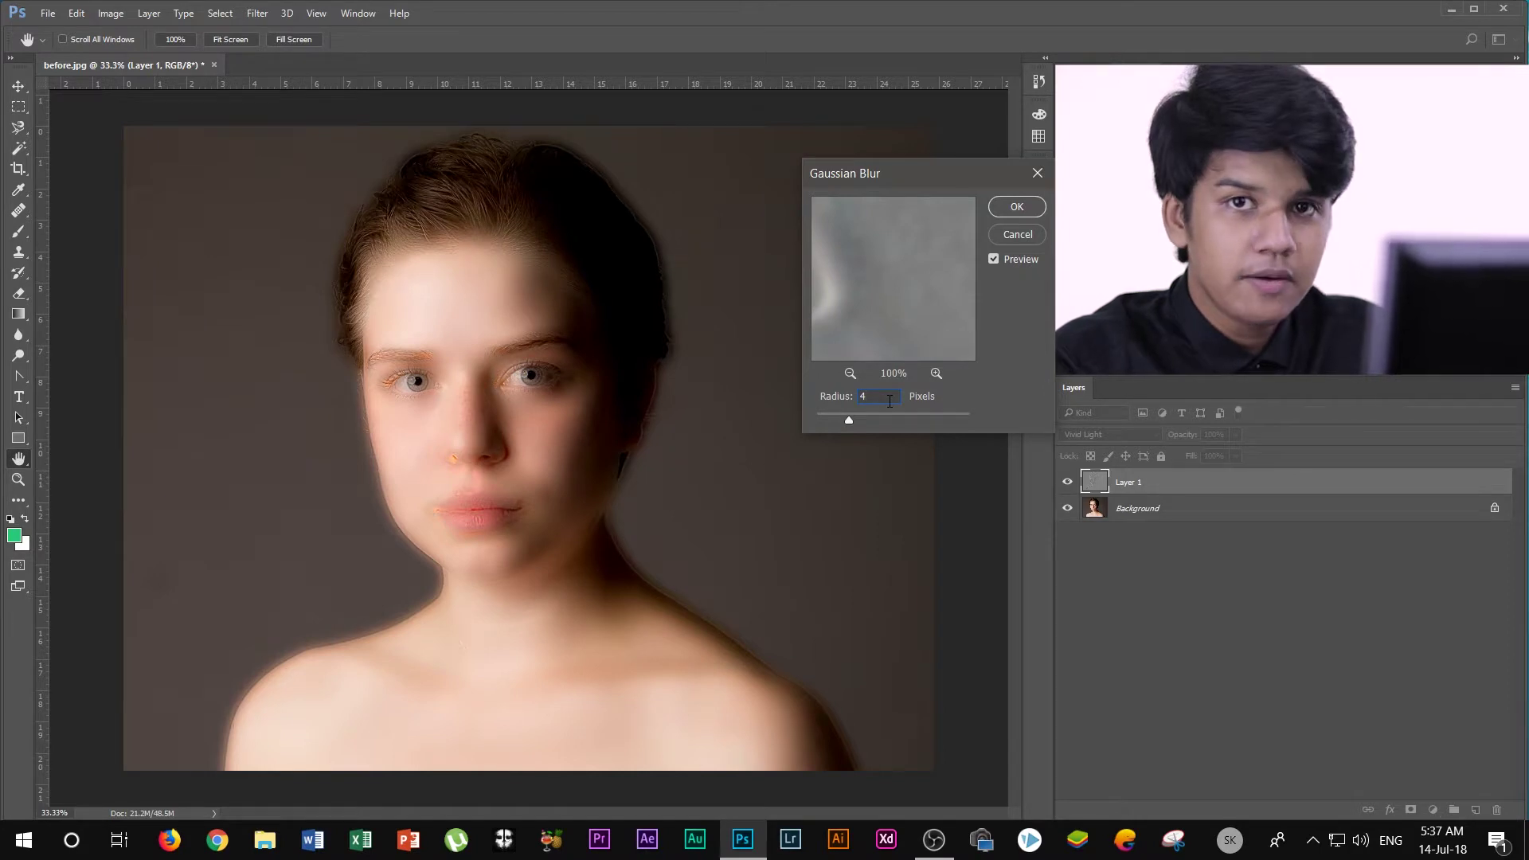
{"action": "left_click", "coordinate": [1017, 207]}
{"action": "key", "text": "t"}
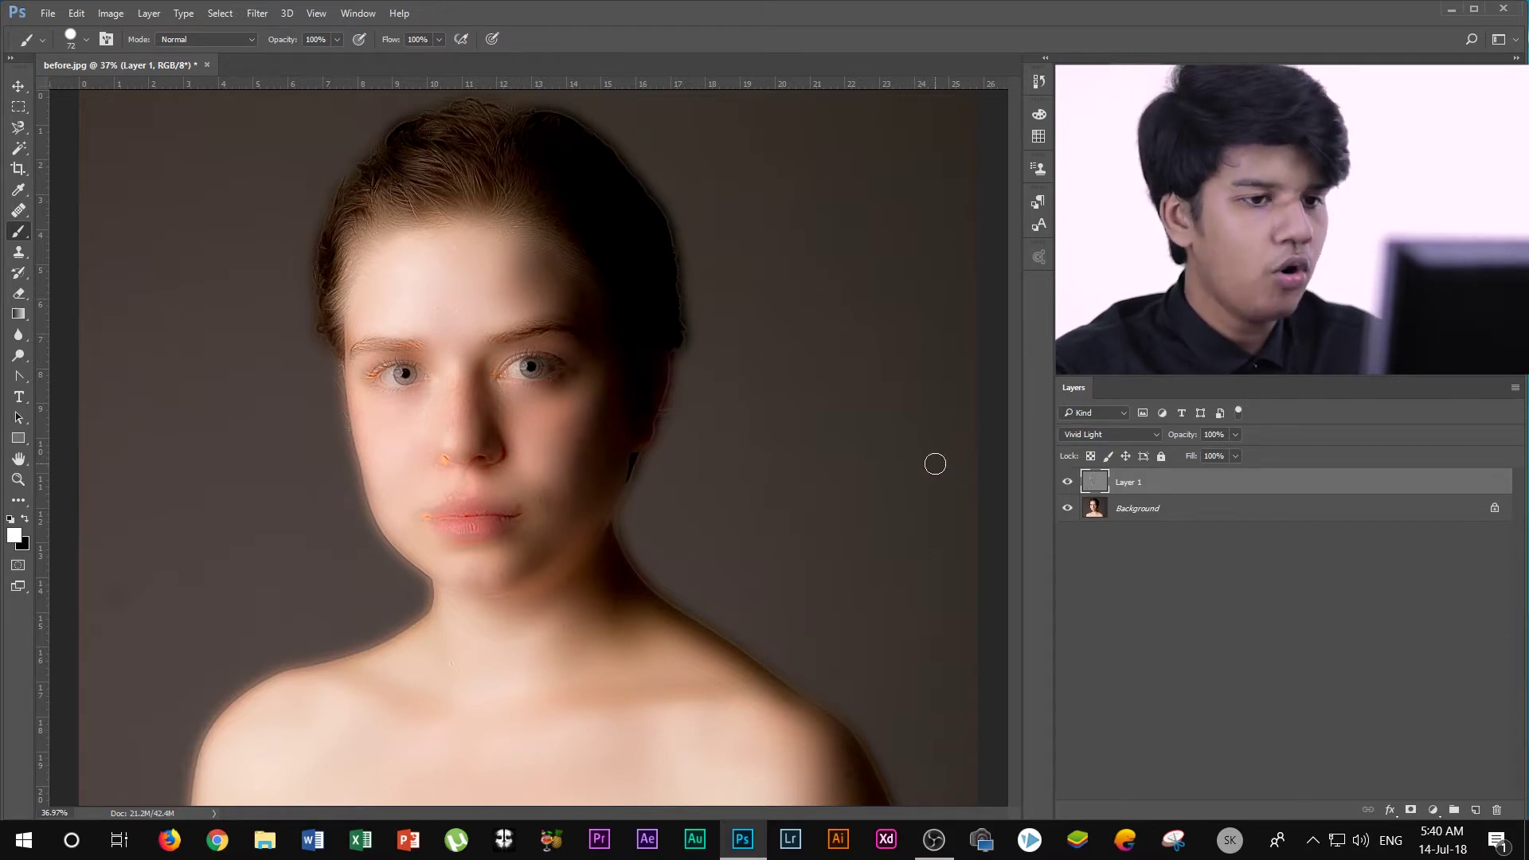
- Add a black layer mask to Layer 1, hiding the smoothing effect
{"action": "left_click", "coordinate": [1407, 809], "text": "alt"}
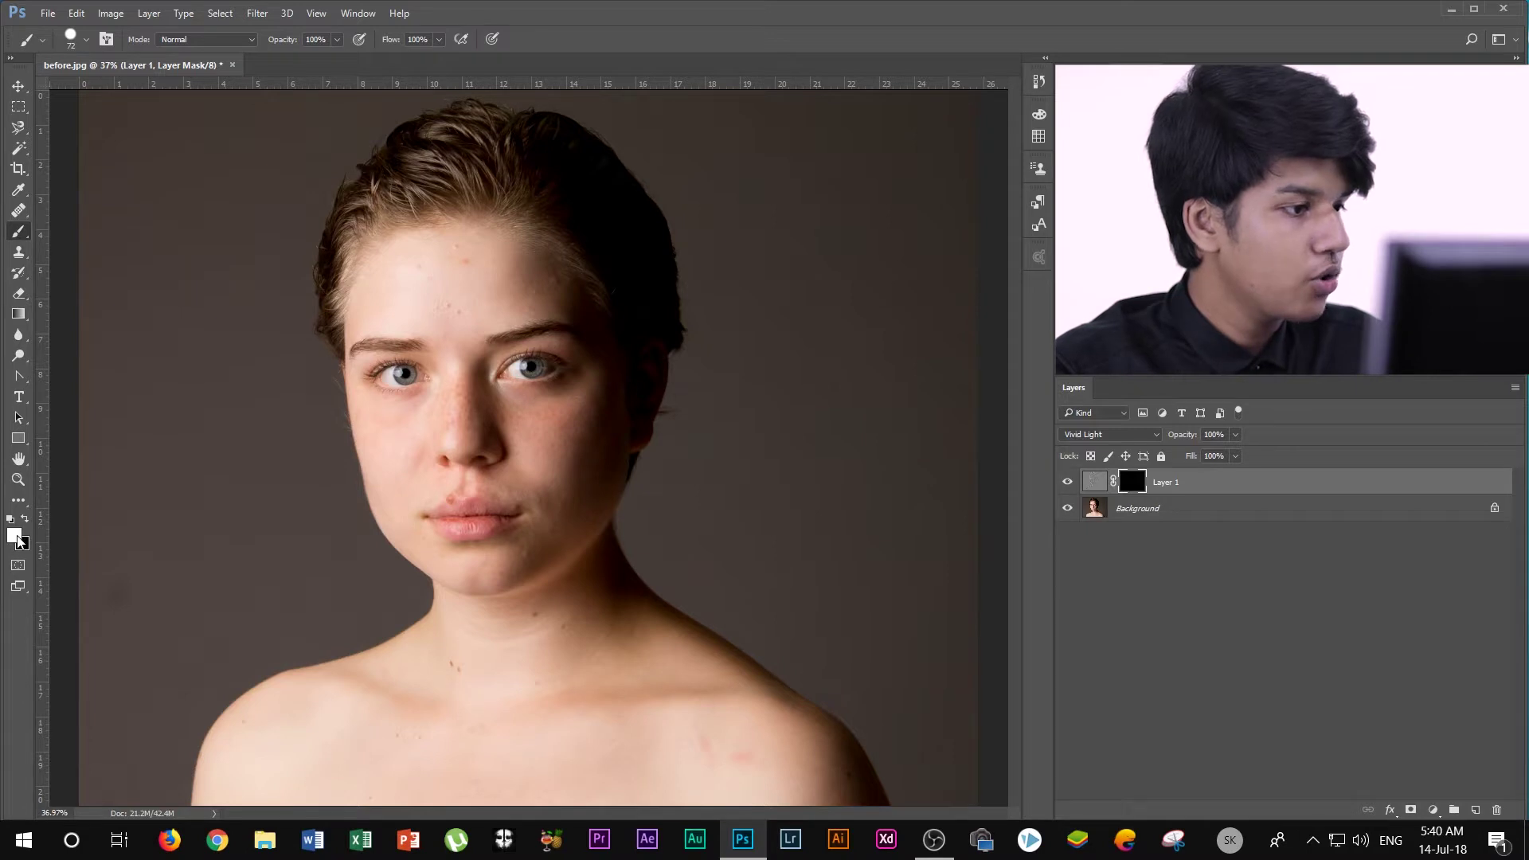
- Paint white on Layer 1's mask over the forehead blemishes to restore smoothing
{"action": "scroll", "coordinate": [358, 331], "scroll_direction": "up", "scroll_amount": 3}
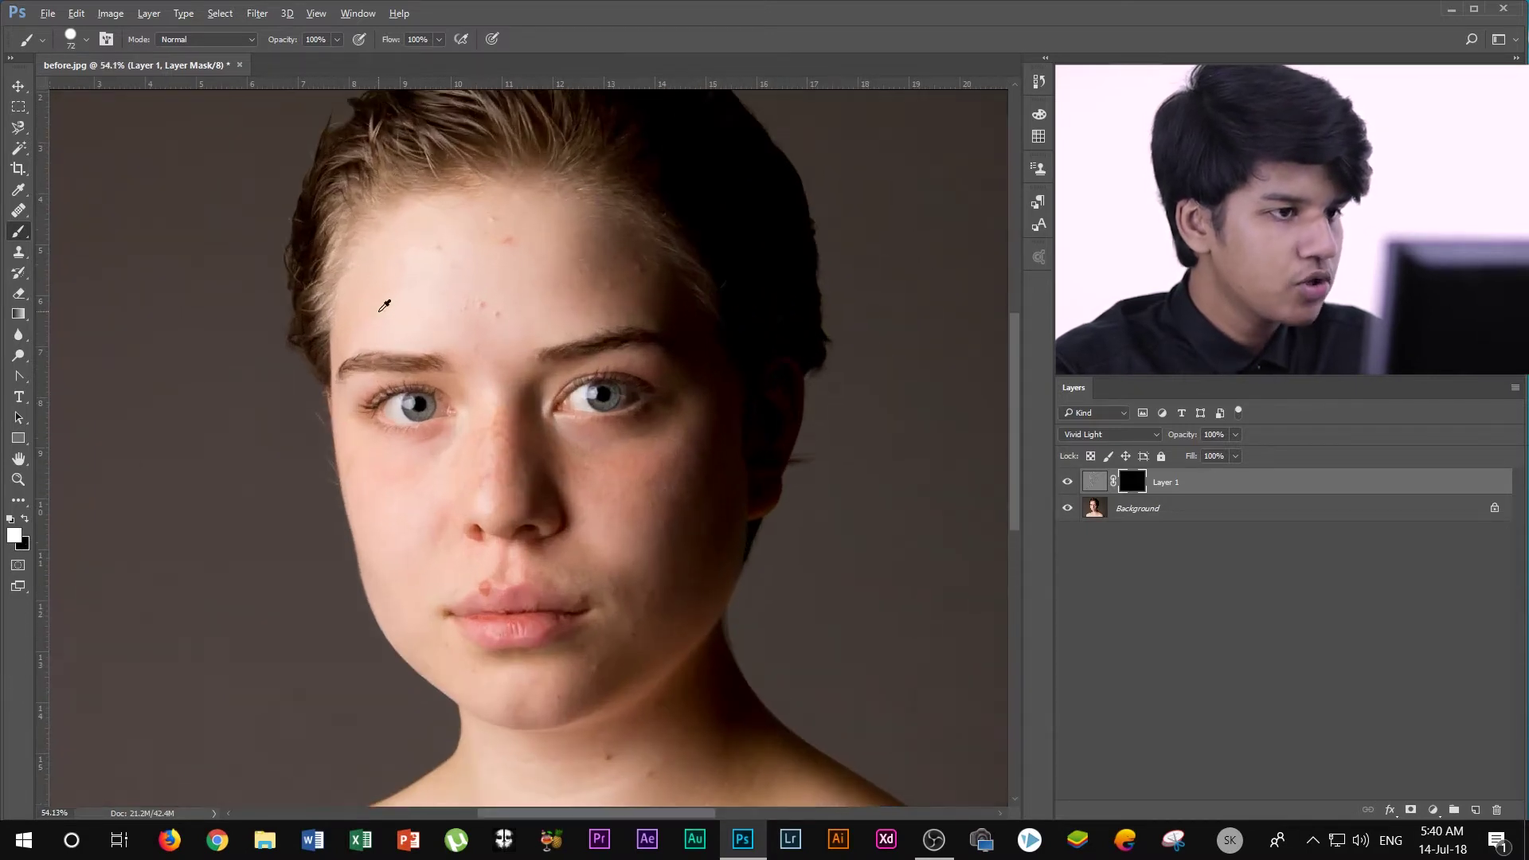
{"action": "scroll", "coordinate": [495, 305], "scroll_direction": "down", "scroll_amount": 1}
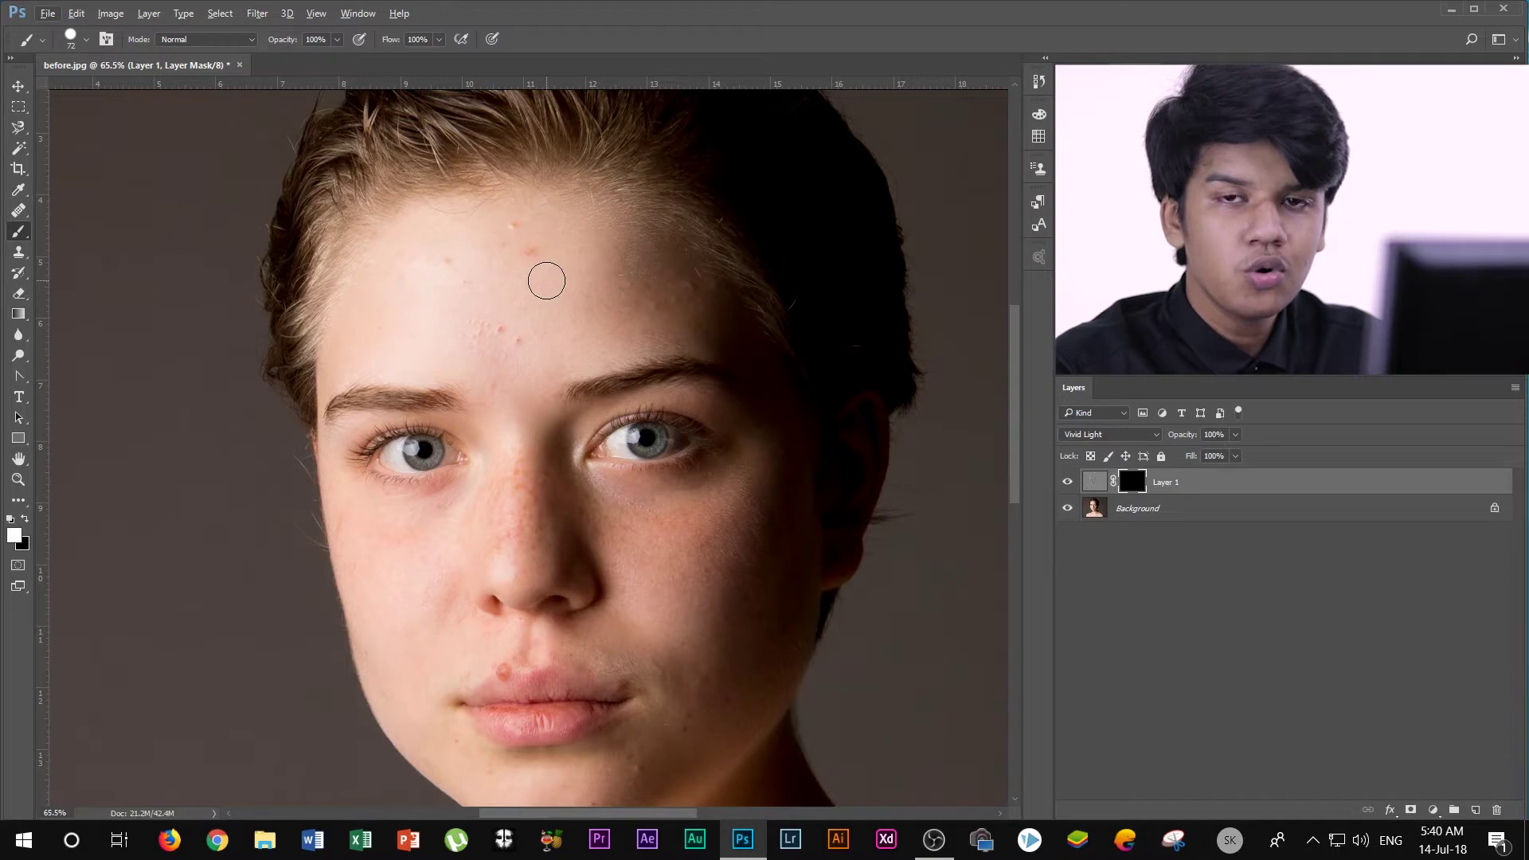
{"action": "mouse_move", "coordinate": [544, 279]}
{"action": "left_mouse_down"}
{"action": "mouse_move", "coordinate": [523, 232]}
{"action": "mouse_move", "coordinate": [471, 249]}
{"action": "mouse_move", "coordinate": [525, 325]}
{"action": "mouse_move", "coordinate": [495, 274]}
{"action": "left_mouse_up"}
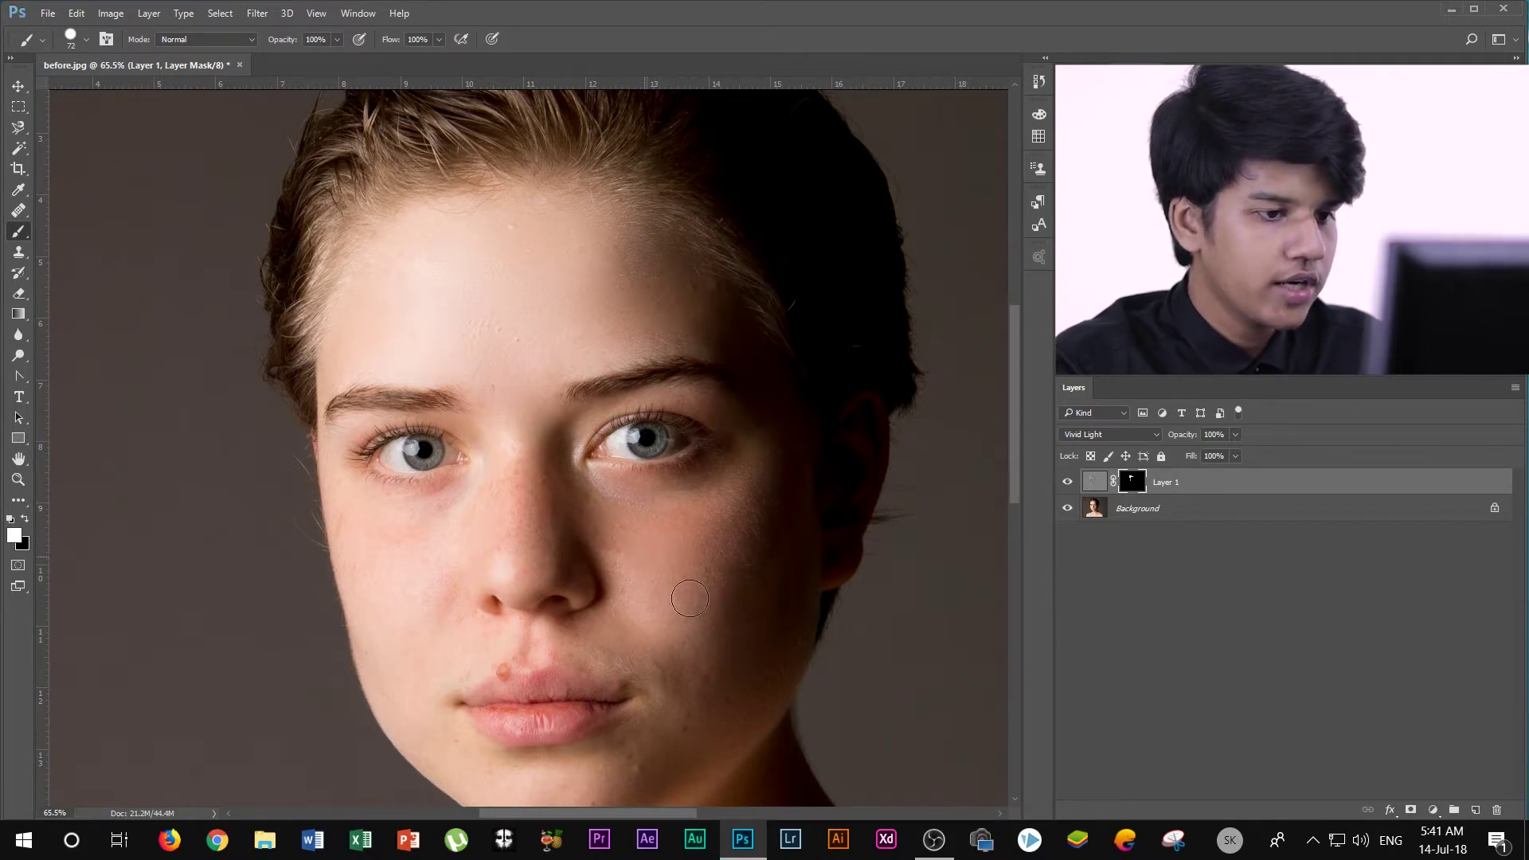
- Lower the brush flow to 50% for softer painting
{"action": "scroll", "coordinate": [656, 678], "scroll_direction": "down", "scroll_amount": 2}
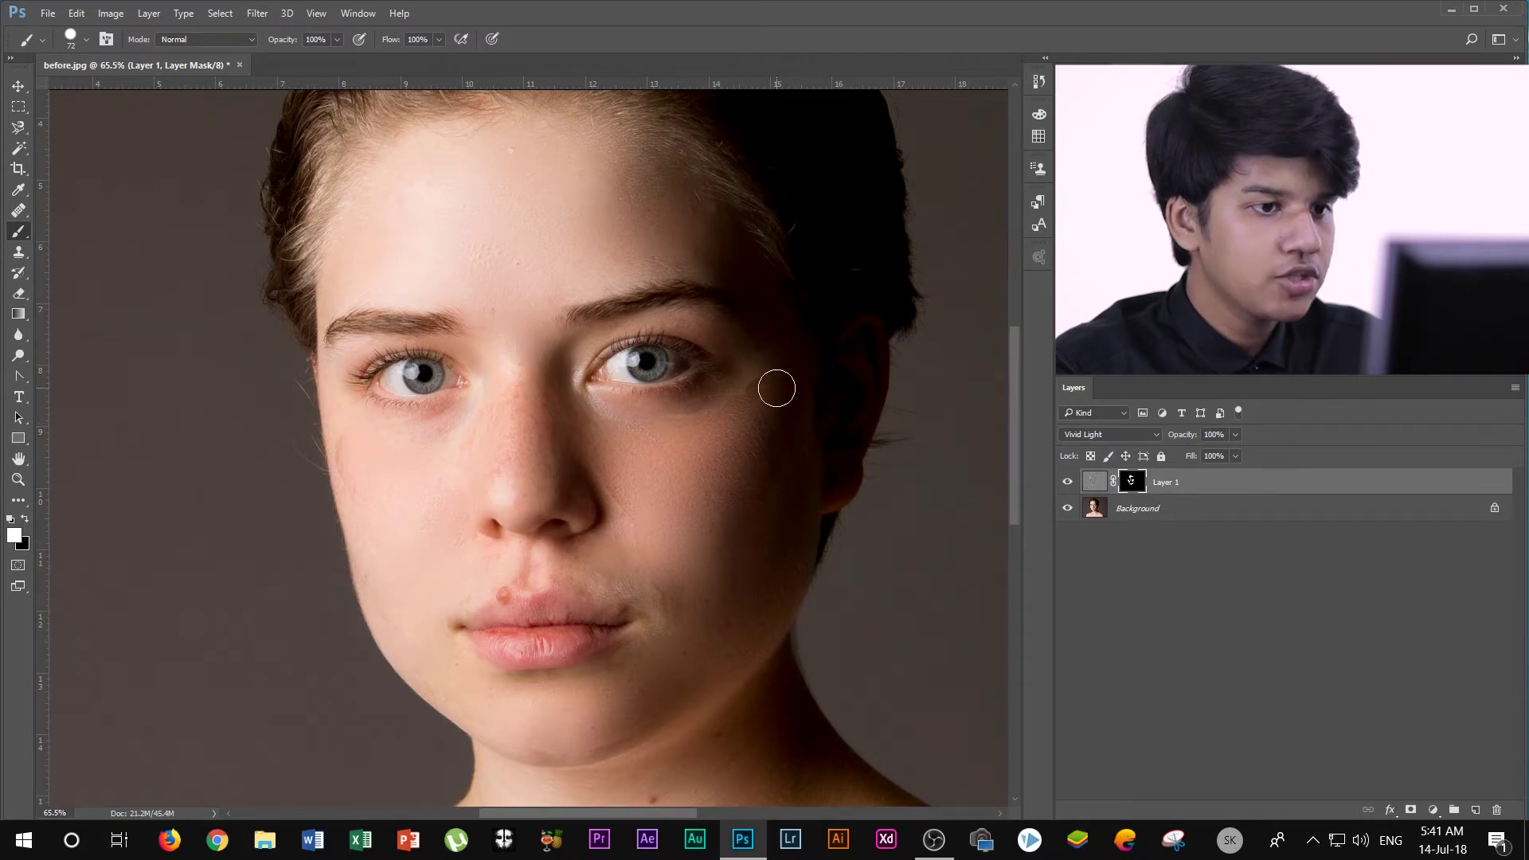
{"action": "scroll", "coordinate": [740, 288], "scroll_direction": "up", "scroll_amount": 1}
{"action": "left_click_drag", "start_coordinate": [396, 44], "coordinate": [381, 43]}
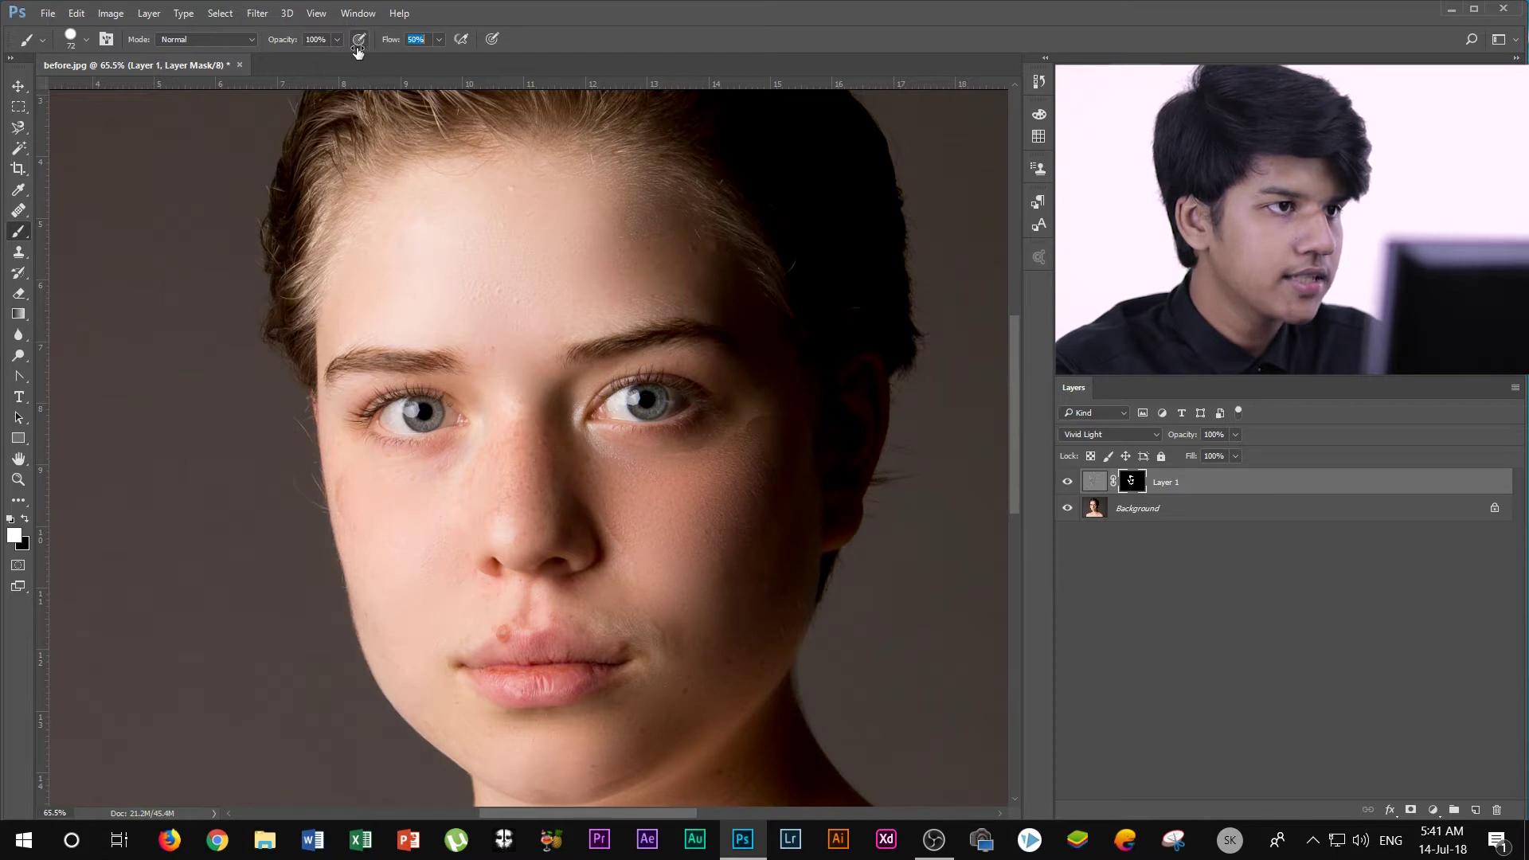
- Shrink the mask brush to 37 px
{"action": "right_click", "coordinate": [670, 488]}
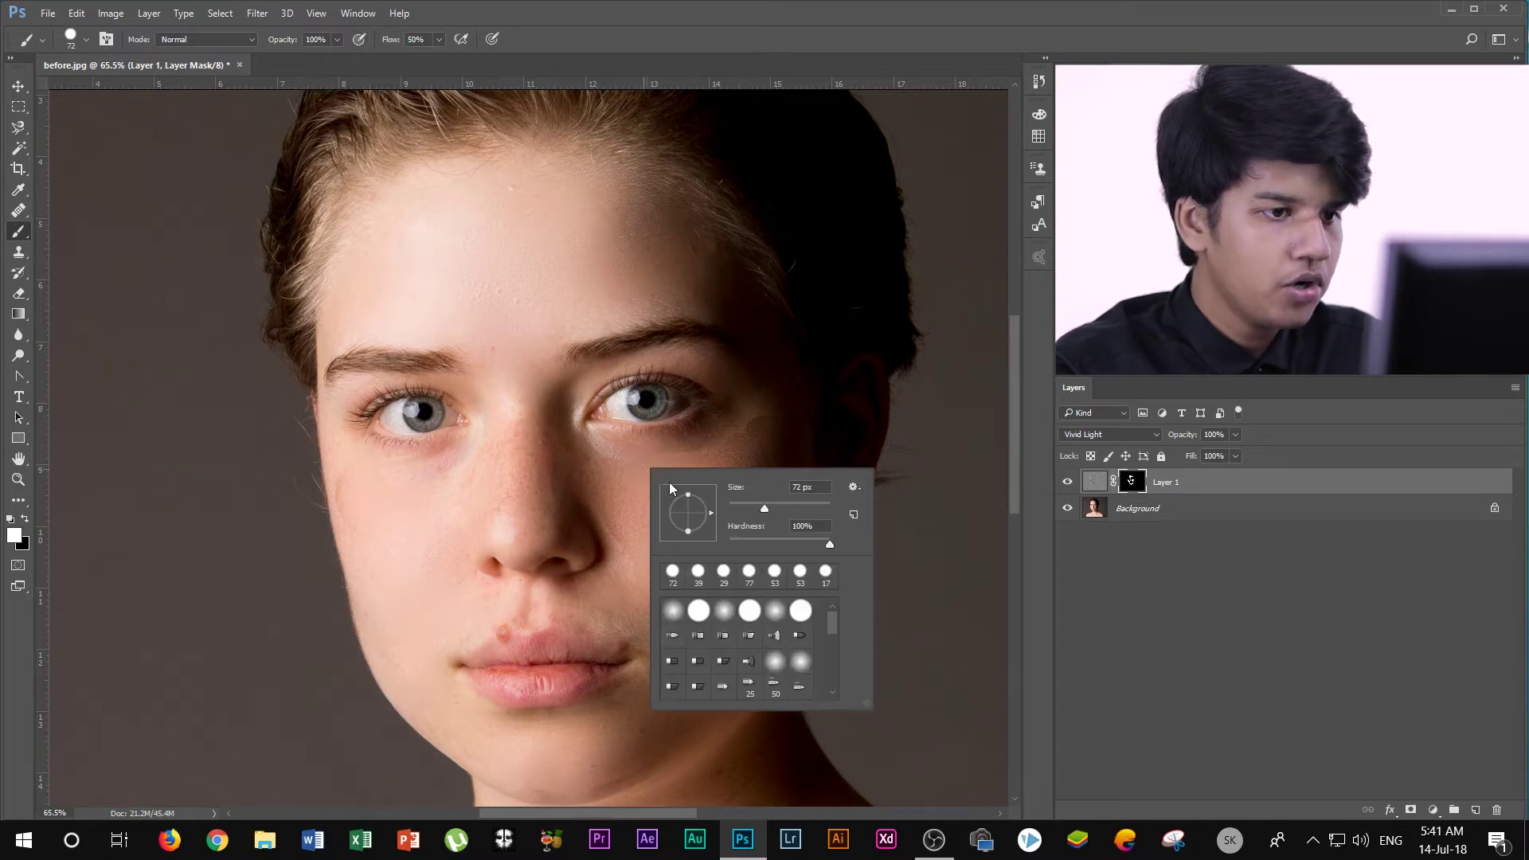
{"action": "left_click_drag", "start_coordinate": [747, 505], "coordinate": [754, 505]}
{"action": "left_click", "coordinate": [627, 464]}
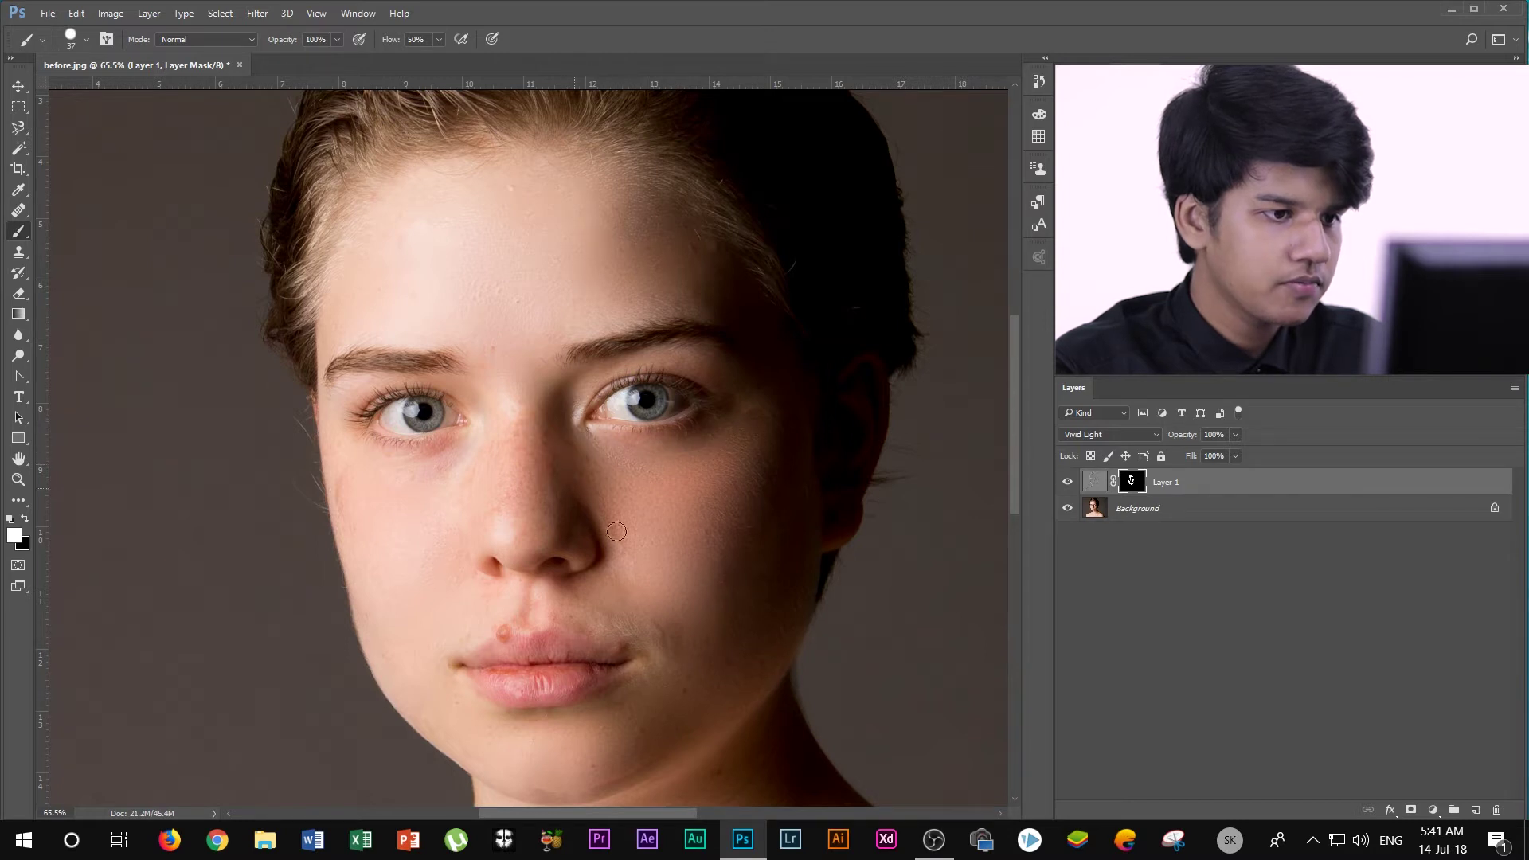
- Drop brush flow to 15% and softly paint smoothing along the lower jawline
{"action": "scroll", "coordinate": [573, 720], "scroll_direction": "down", "scroll_amount": 1}
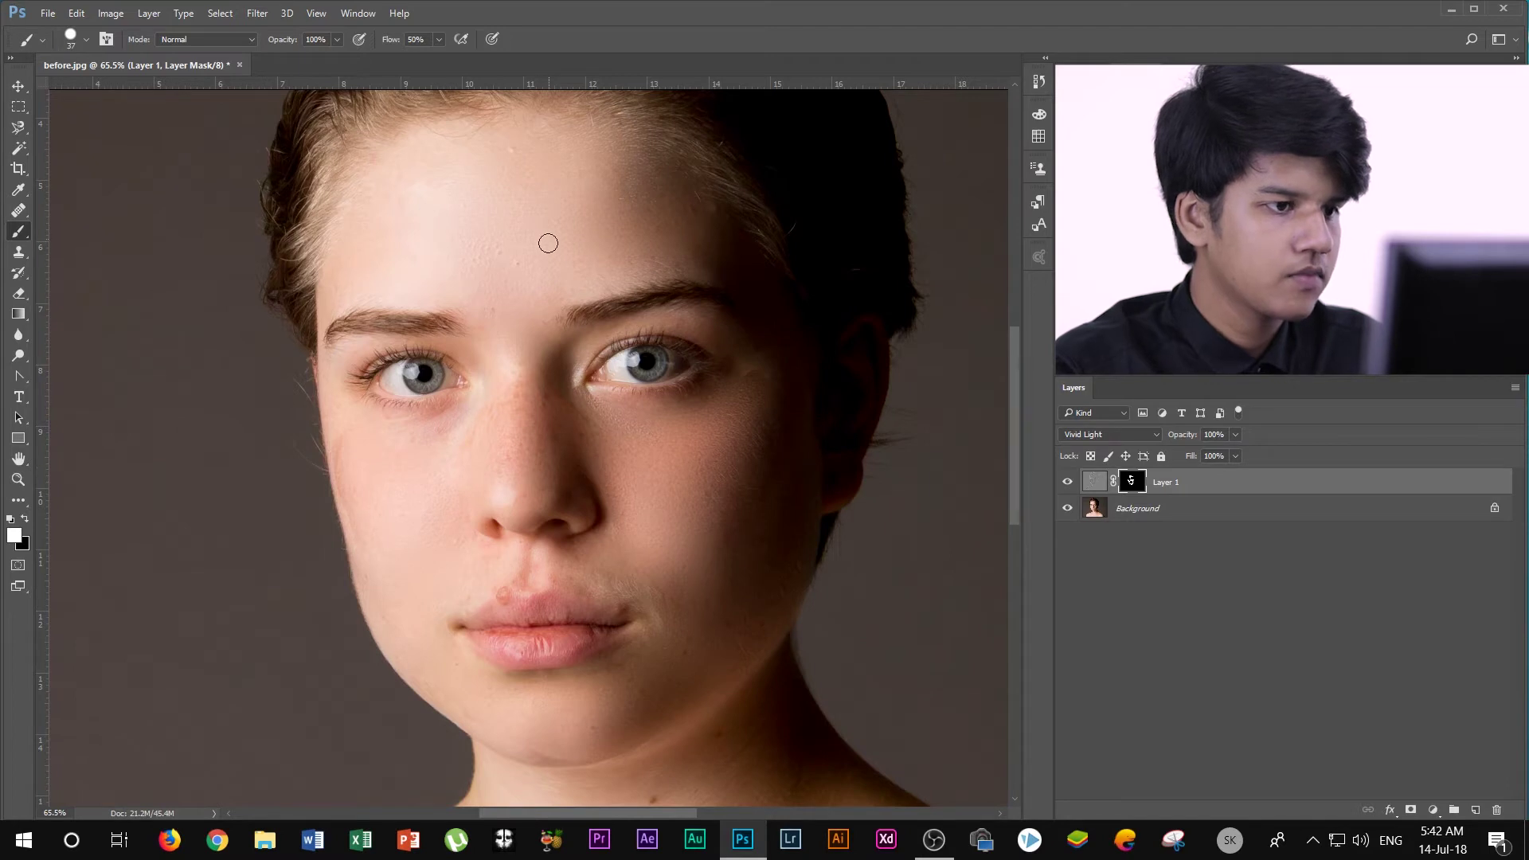
{"action": "left_click_drag", "start_coordinate": [383, 46], "coordinate": [378, 47]}
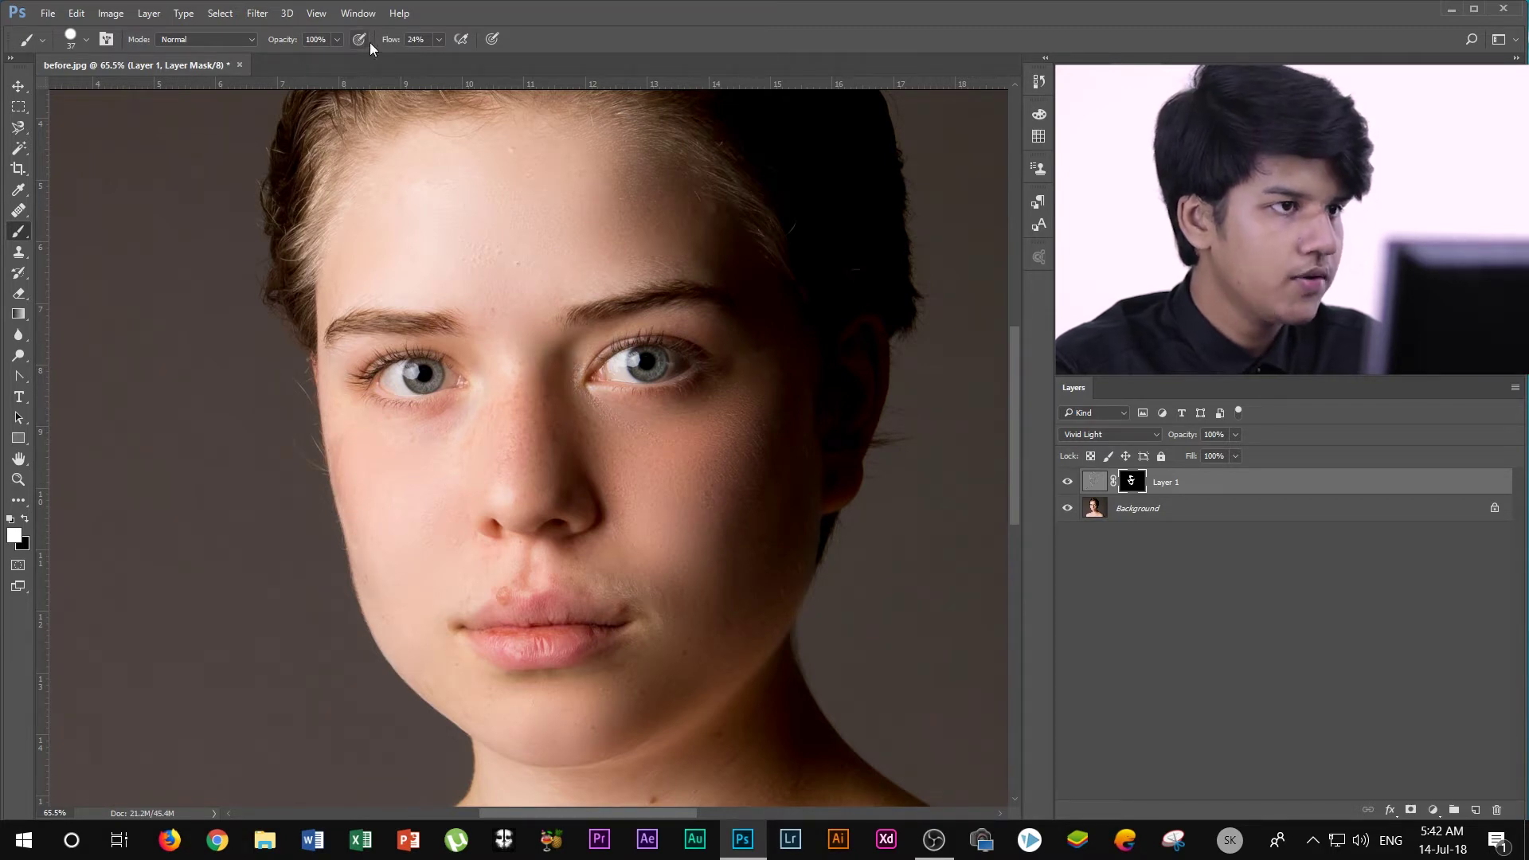
{"action": "type", "text": "15"}
{"action": "key", "text": "Return"}
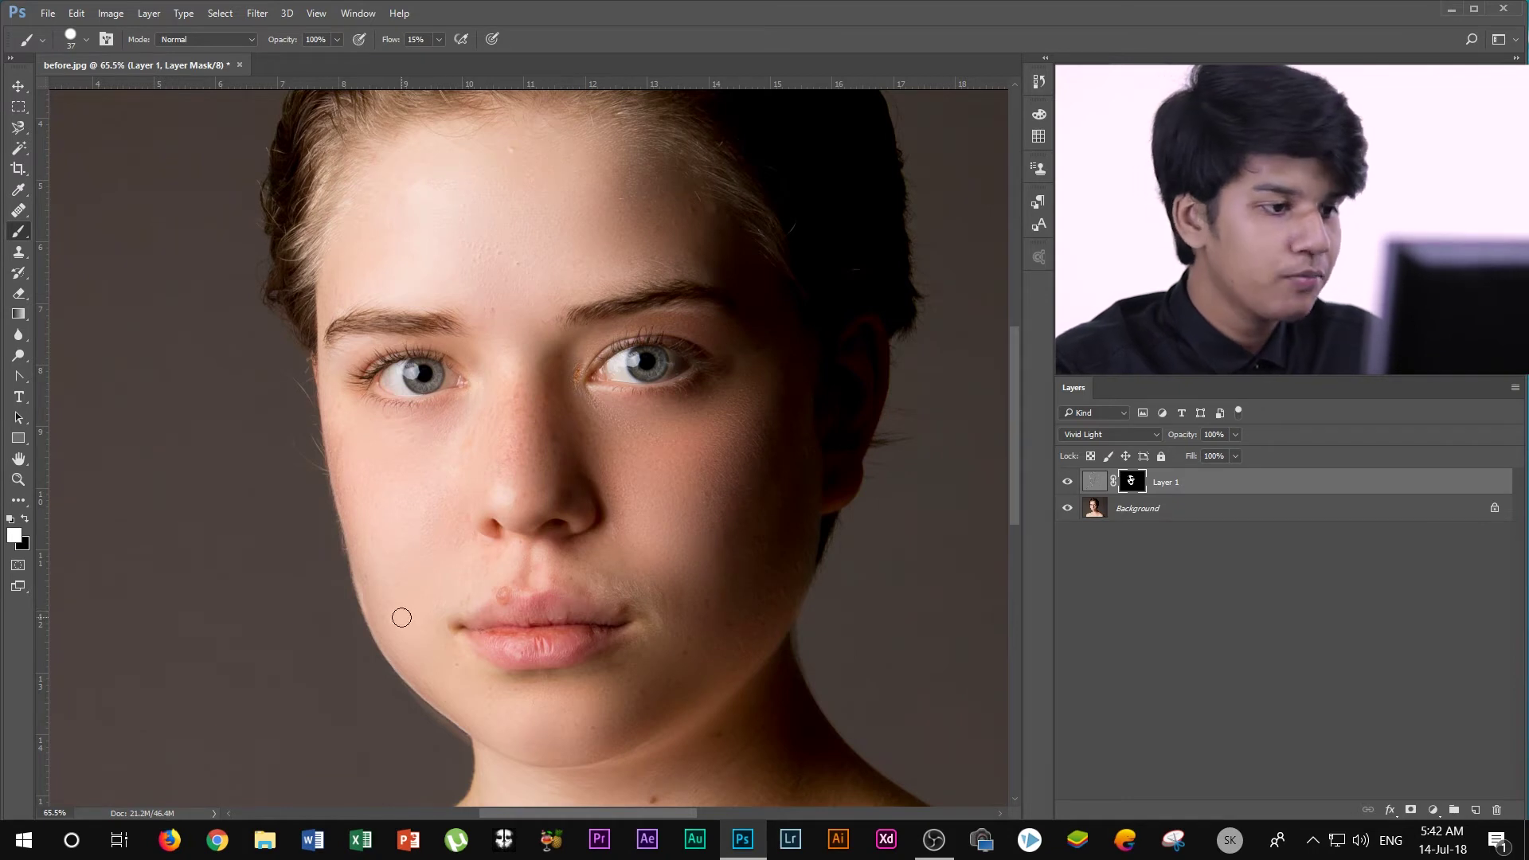
{"action": "left_click_drag", "start_coordinate": [383, 504], "coordinate": [382, 617]}
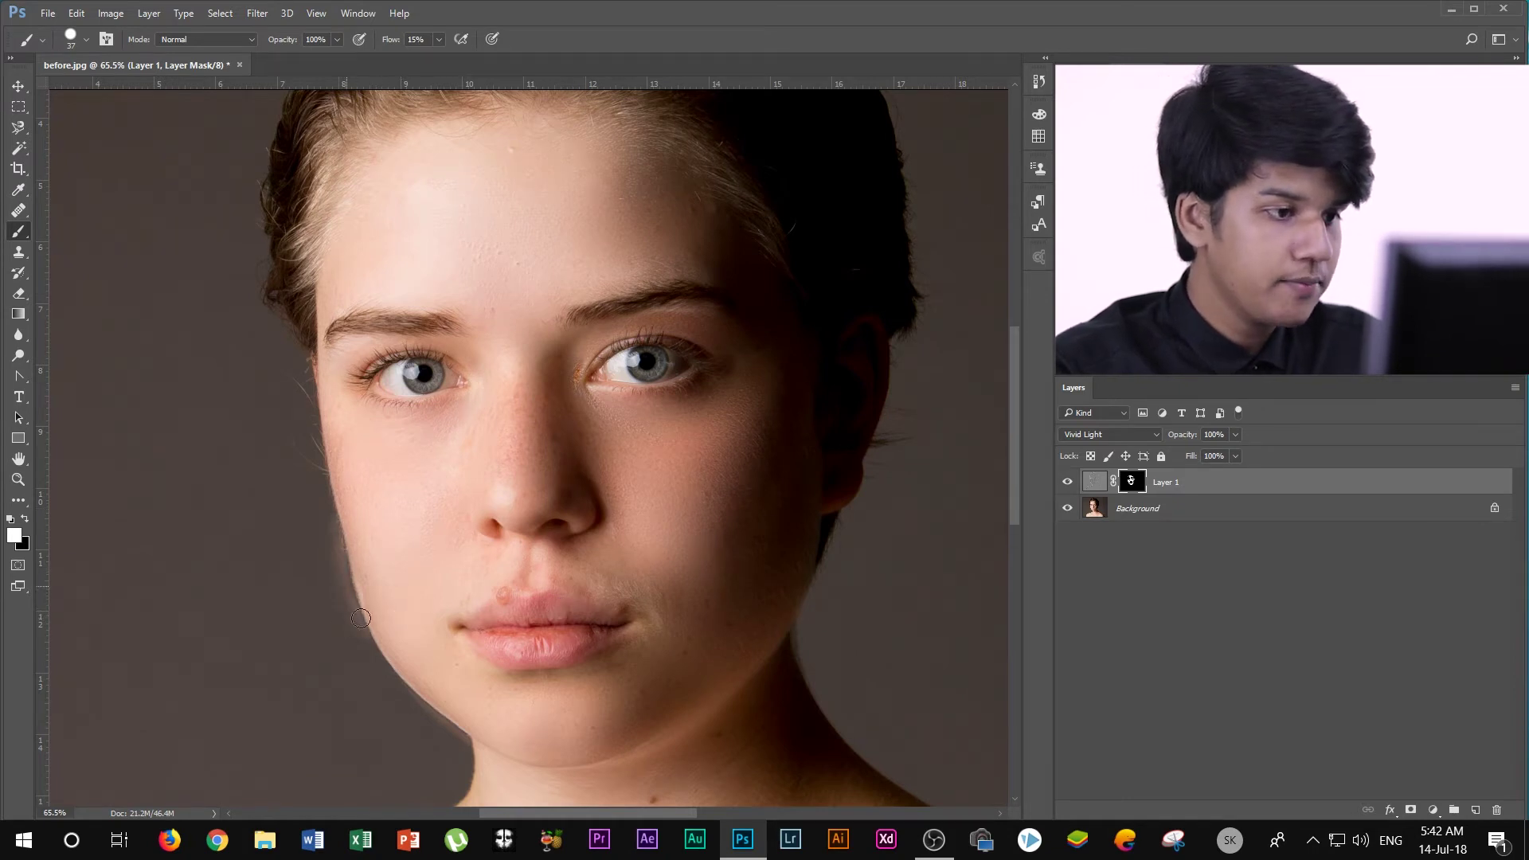
{"action": "left_click", "coordinate": [25, 521]}
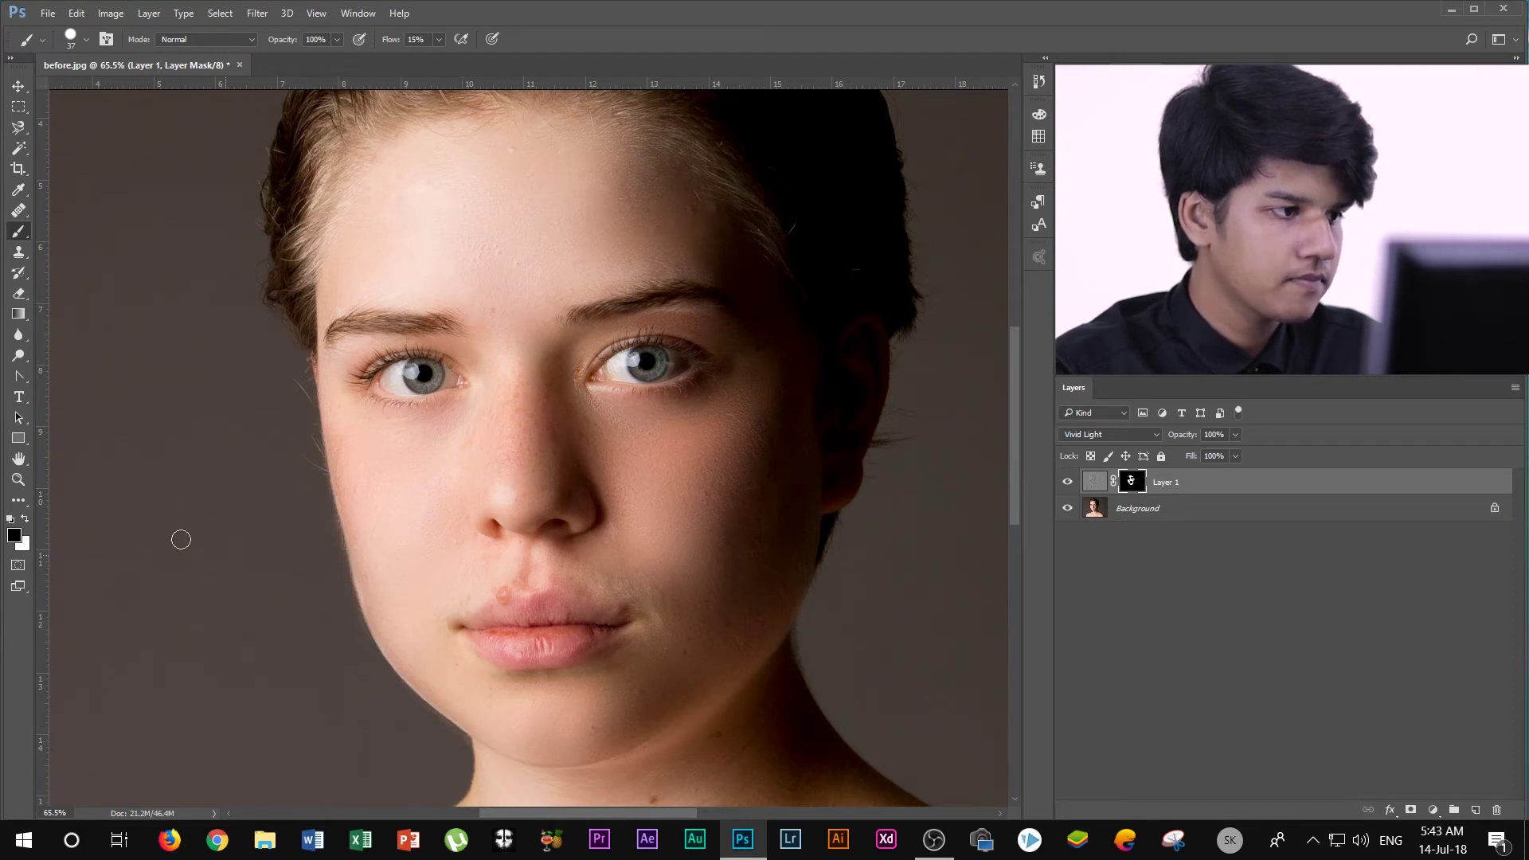
- Switch the foreground back to white and set a fine 12 px brush for the chin area
{"action": "left_click", "coordinate": [25, 519]}
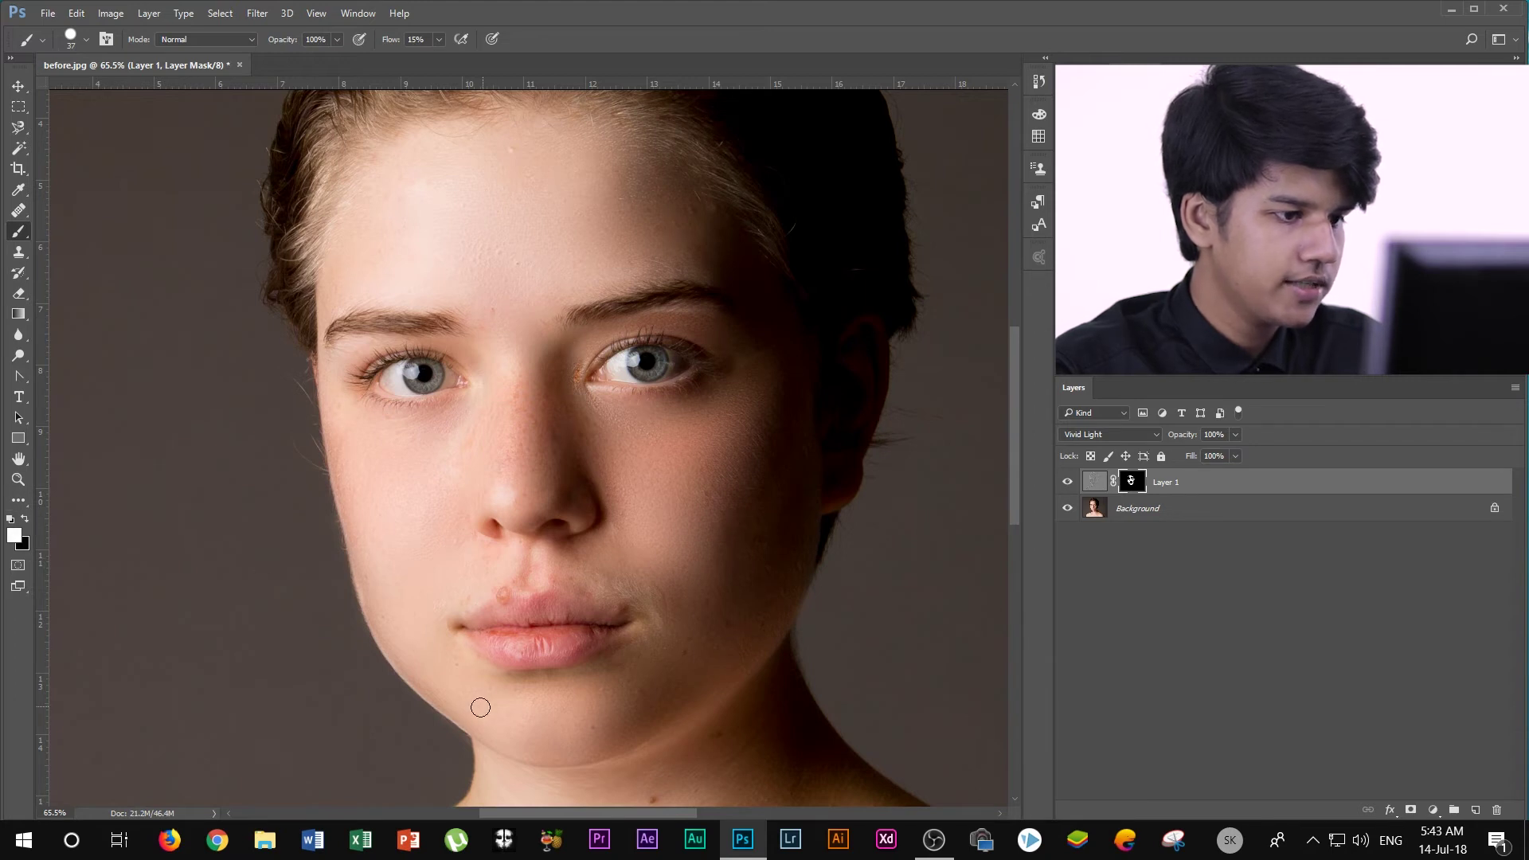
{"action": "scroll", "coordinate": [420, 646], "scroll_direction": "up", "scroll_amount": 2}
{"action": "scroll", "coordinate": [414, 636], "scroll_direction": "up", "scroll_amount": 2}
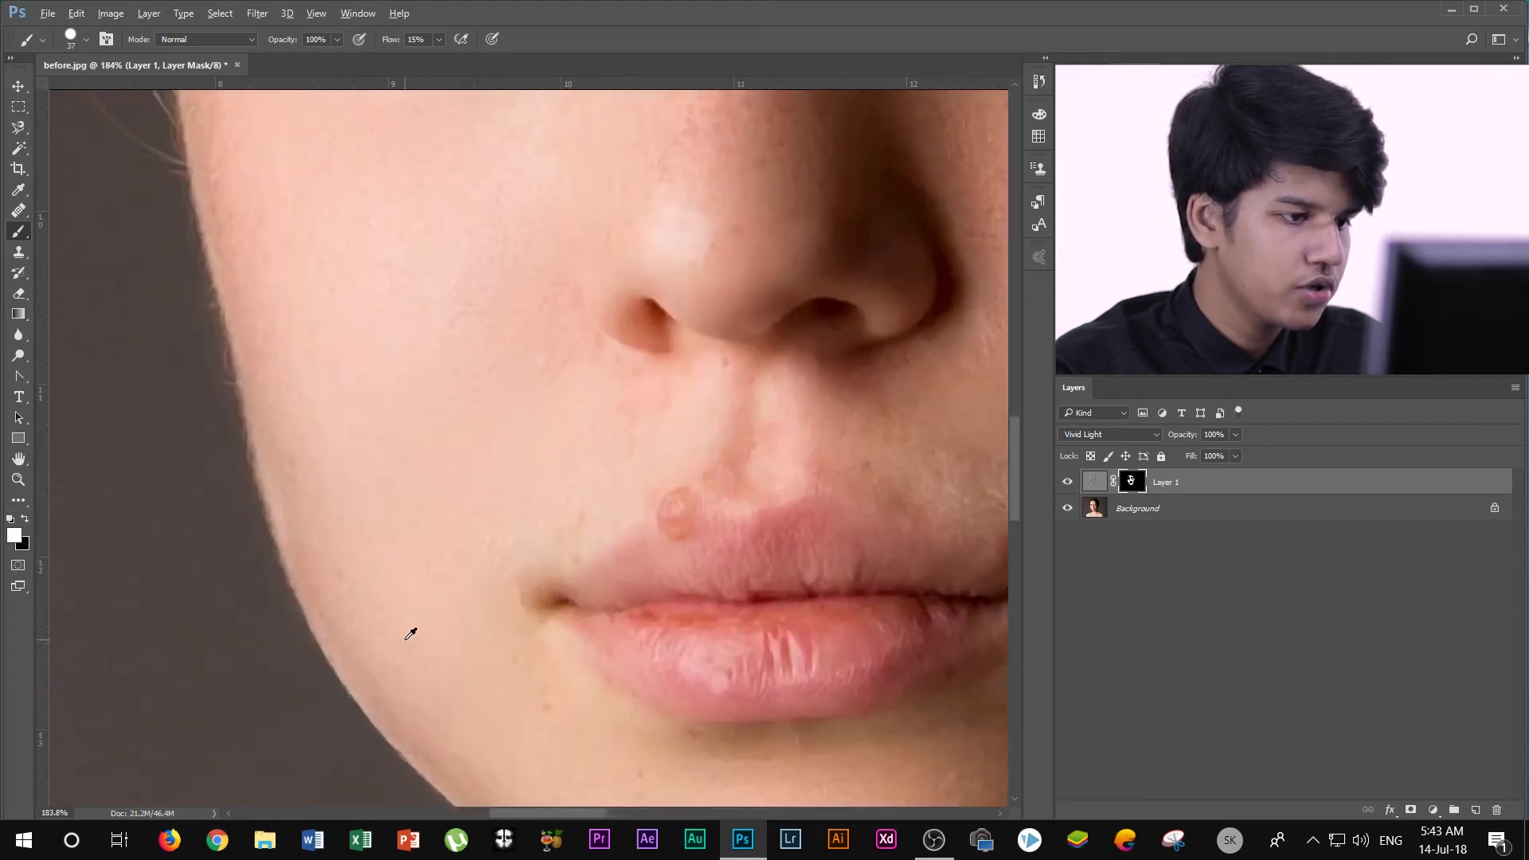
{"action": "right_click", "coordinate": [414, 645]}
{"action": "left_click_drag", "start_coordinate": [499, 625], "coordinate": [480, 619]}
{"action": "key", "text": "Return"}
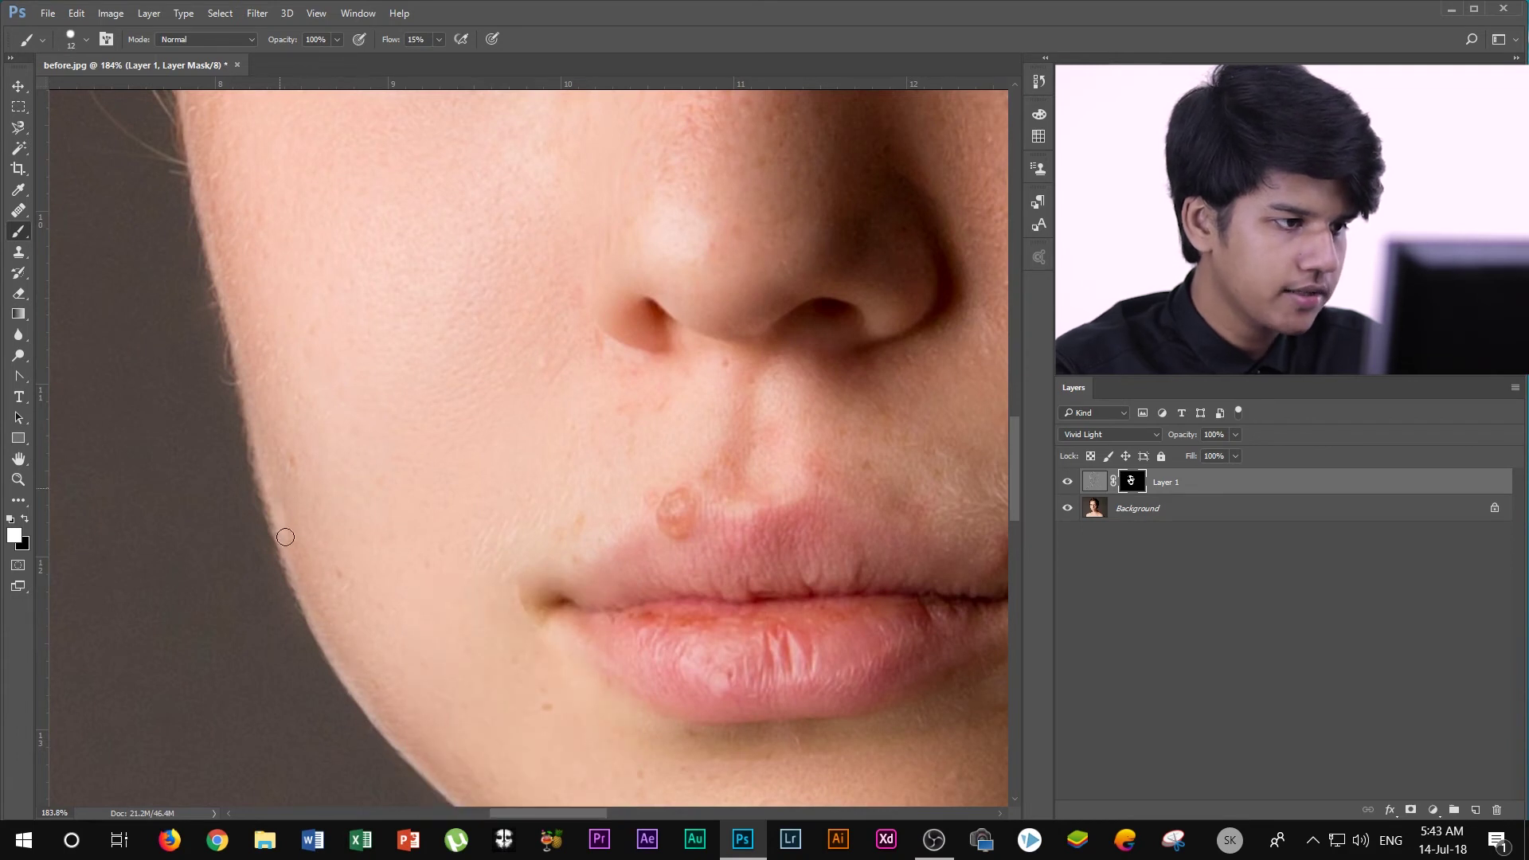
{"action": "scroll", "coordinate": [343, 663], "scroll_direction": "down", "scroll_amount": 3}
{"action": "scroll", "coordinate": [396, 618], "scroll_direction": "down", "scroll_amount": 2}
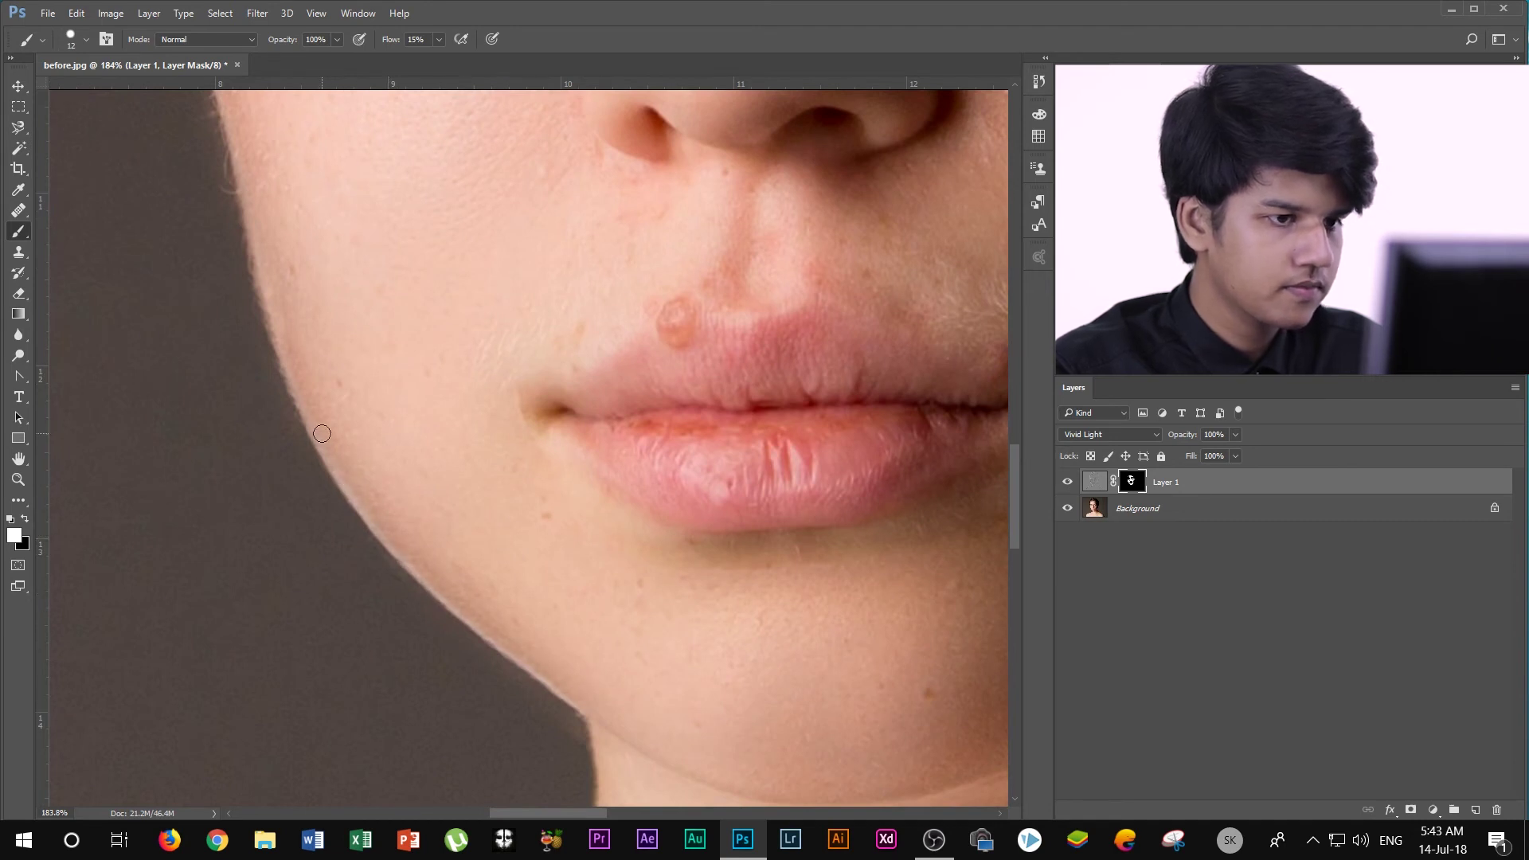
{"action": "scroll", "coordinate": [416, 474], "scroll_direction": "up", "scroll_amount": 2}
{"action": "scroll", "coordinate": [425, 471], "scroll_direction": "down", "scroll_amount": 5}
{"action": "scroll", "coordinate": [424, 470], "scroll_direction": "down", "scroll_amount": 1}
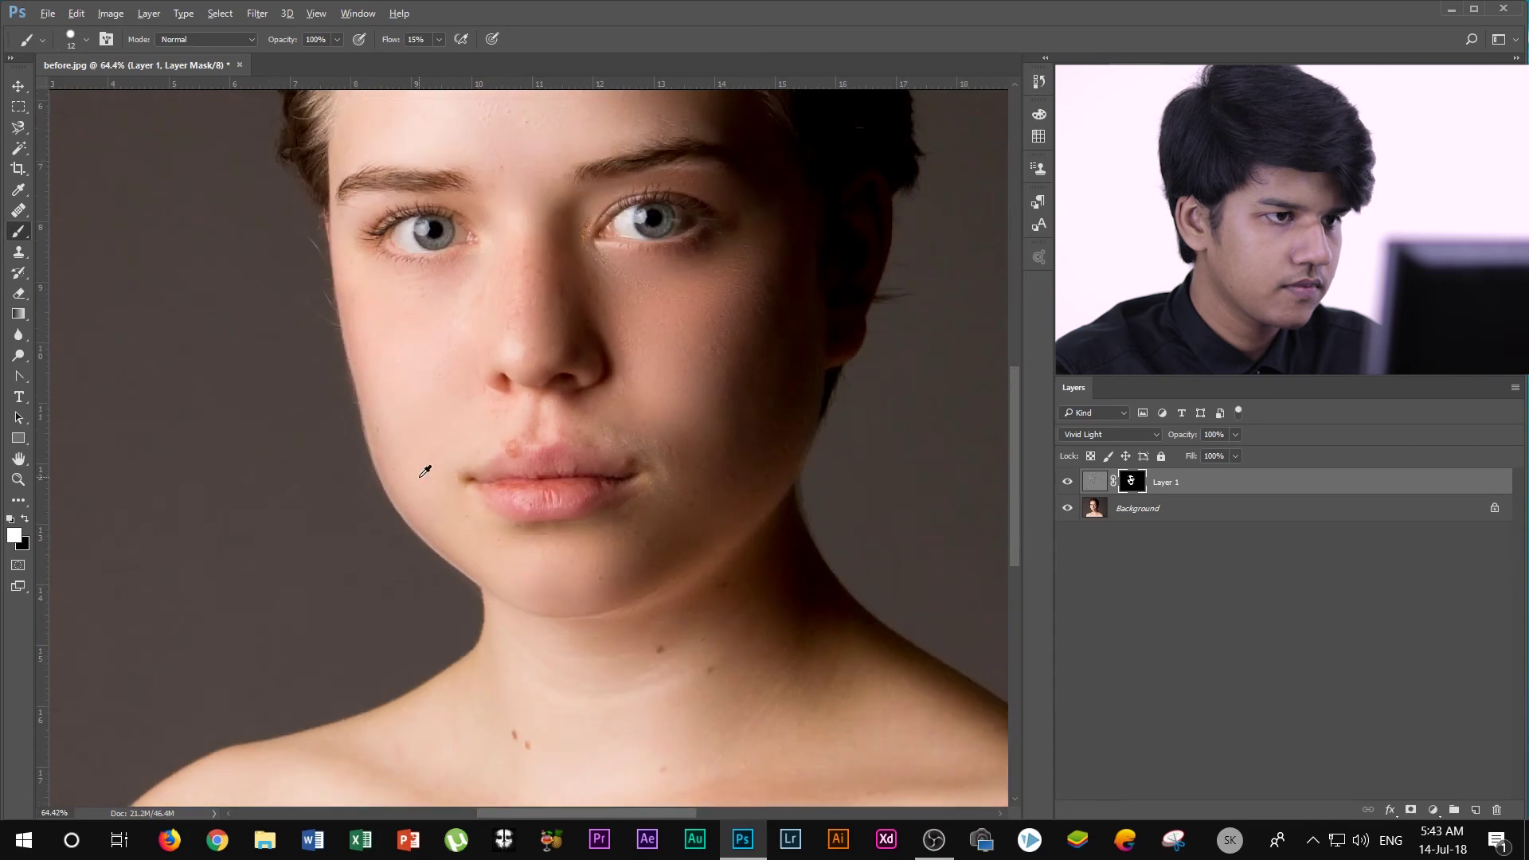
{"action": "scroll", "coordinate": [425, 470], "scroll_direction": "down", "scroll_amount": 1}
{"action": "scroll", "coordinate": [424, 470], "scroll_direction": "down", "scroll_amount": 1}
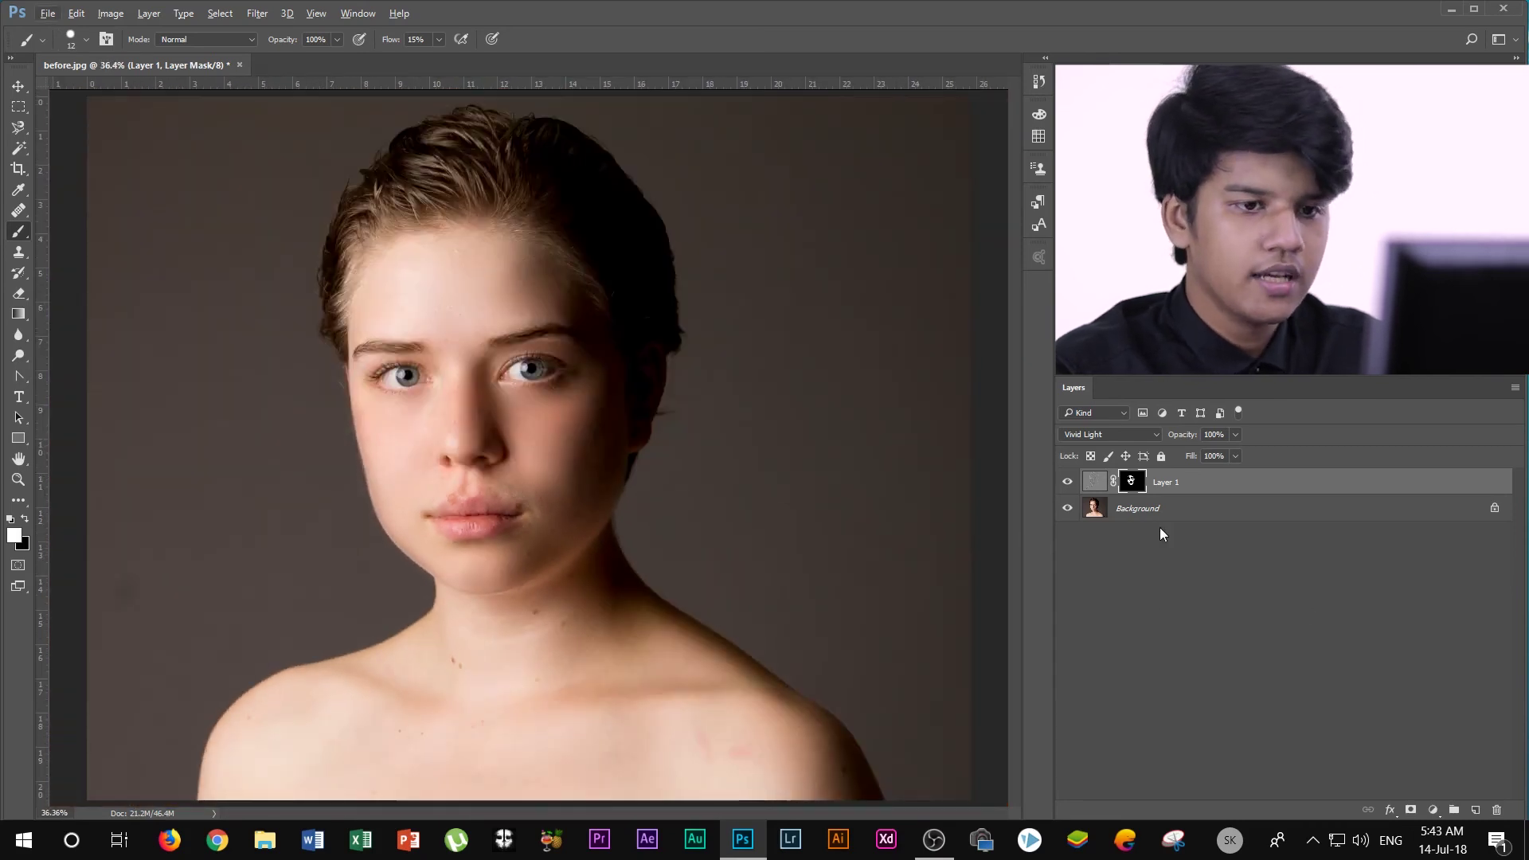
{"action": "left_click", "coordinate": [1068, 482]}
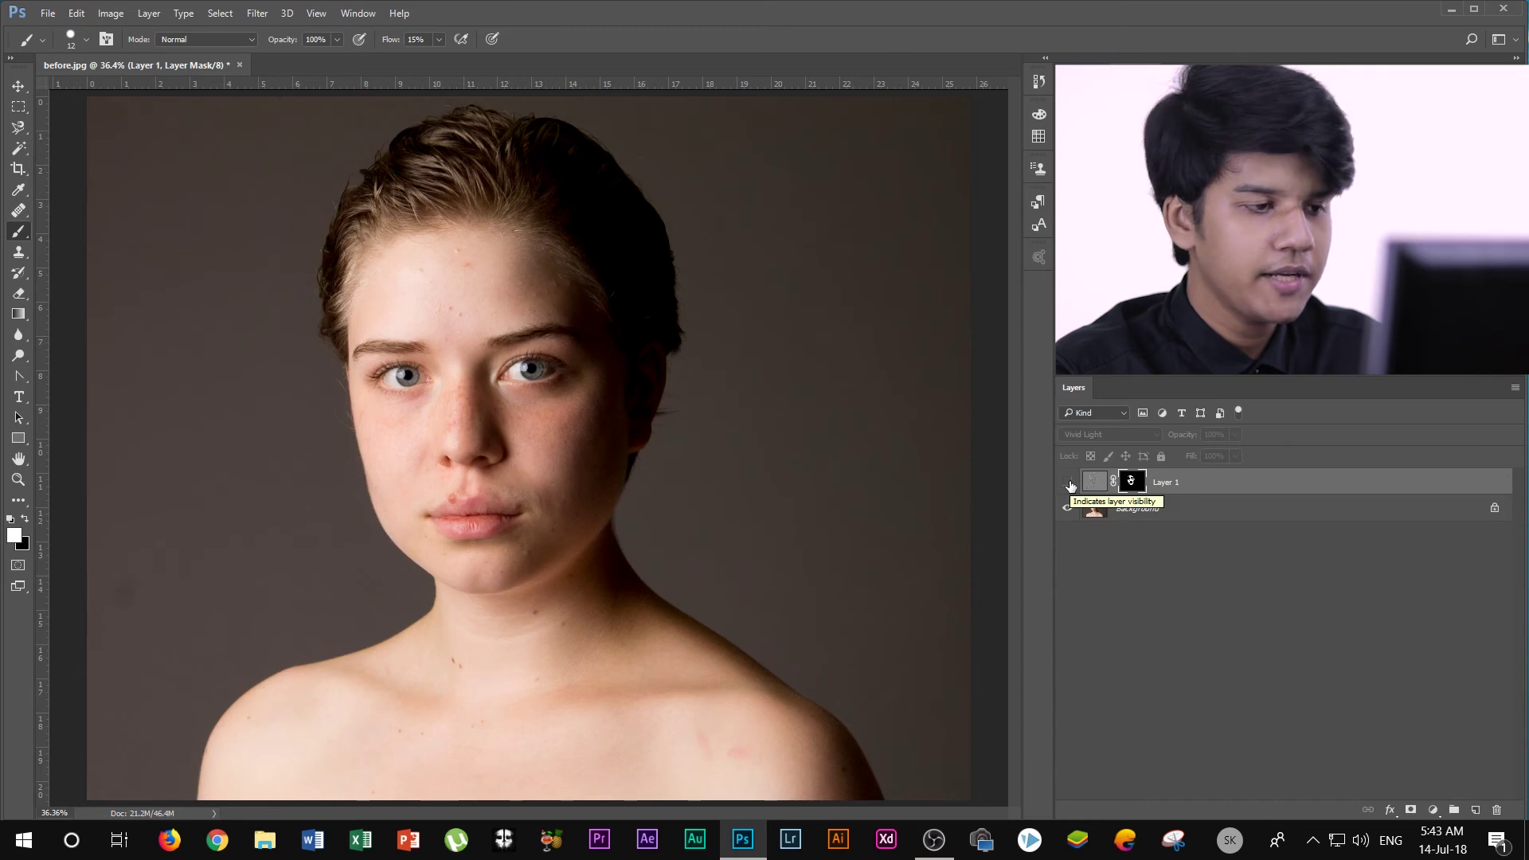
{"action": "left_click", "coordinate": [1069, 483]}
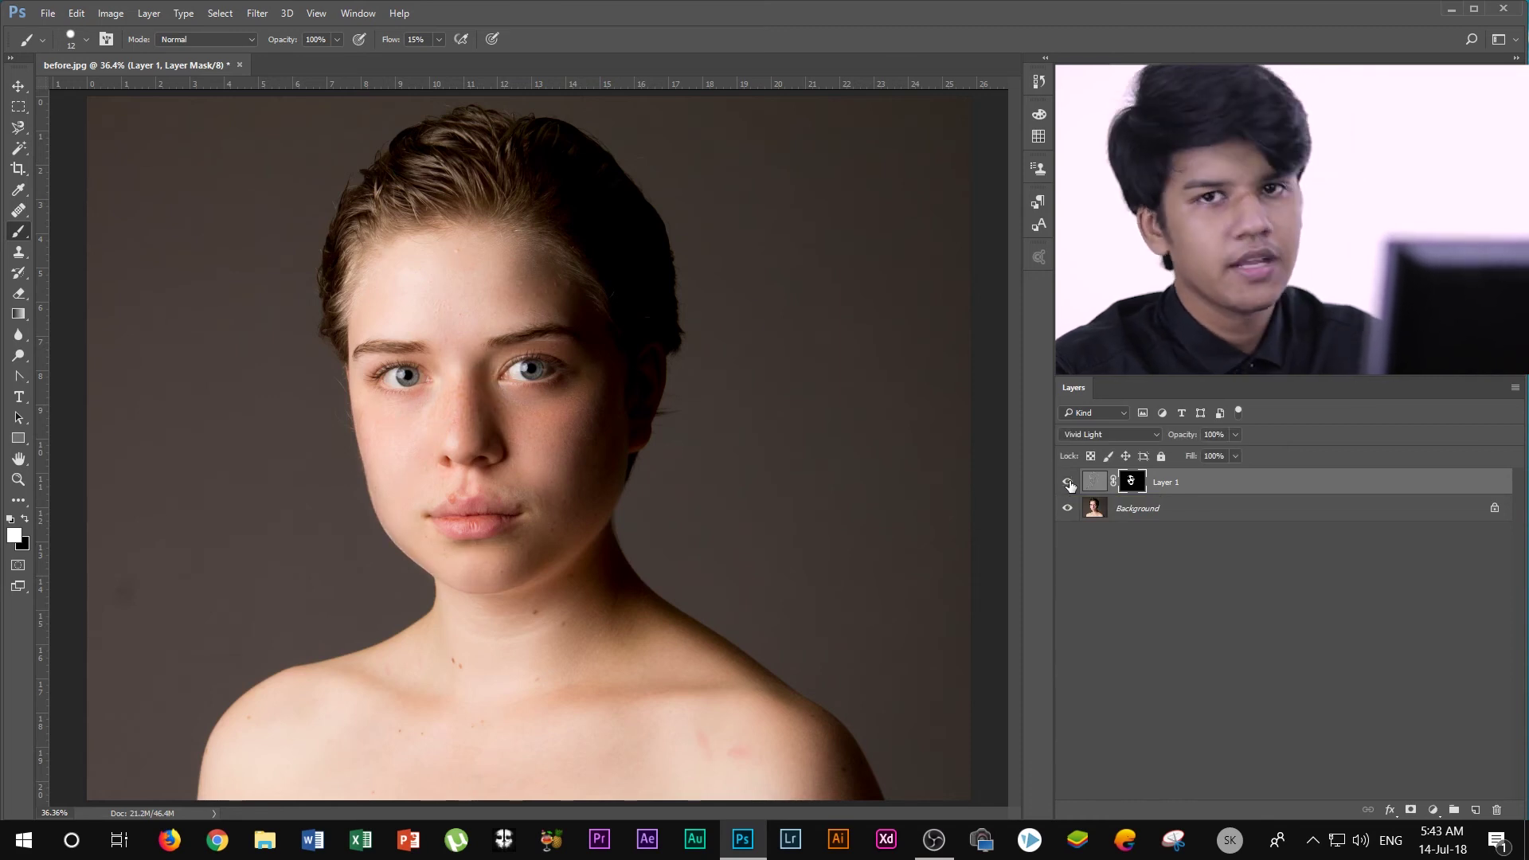